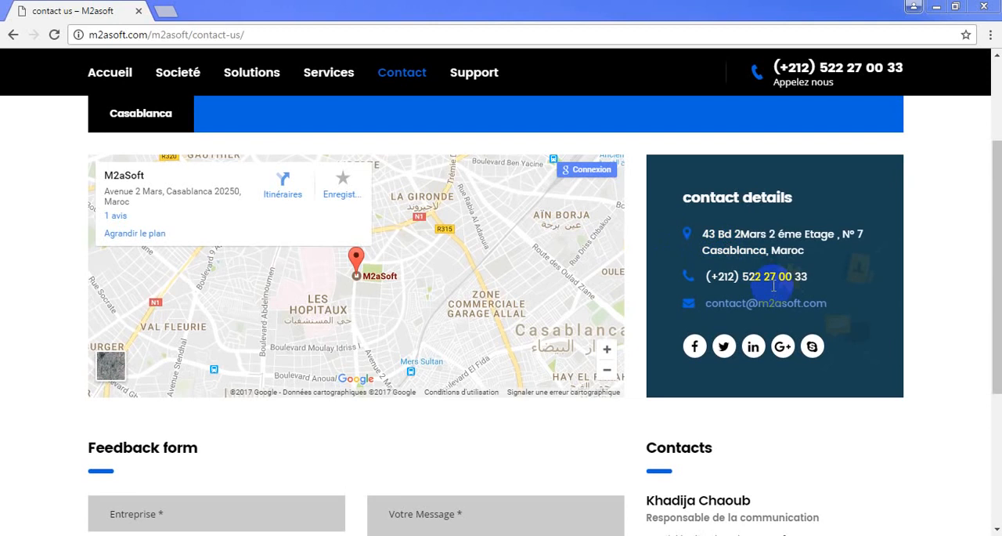
# - Leave the browser and open the Simpl-IR application from the desktop
pyautogui.click(934, 6)
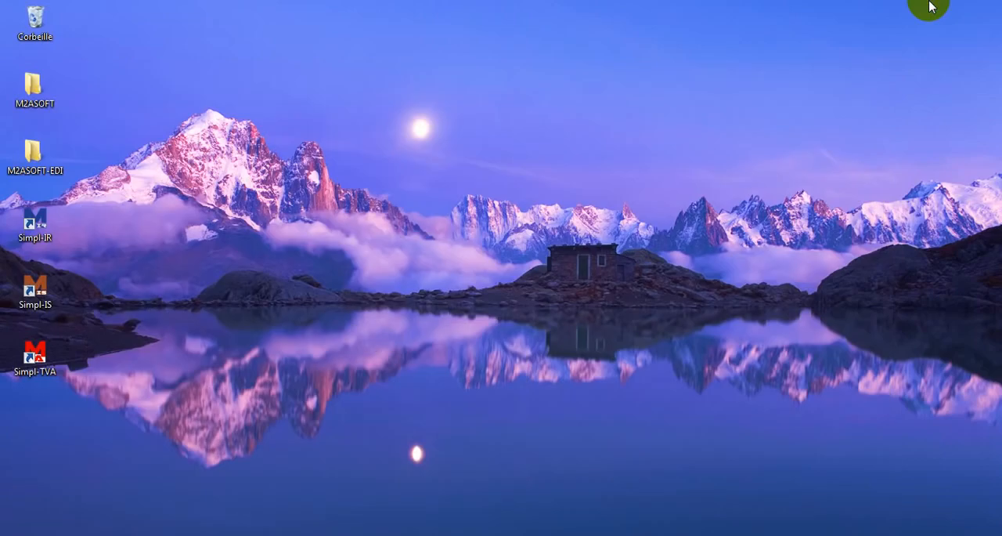
pyautogui.click(61, 230)
pyautogui.doubleClick(53, 229)
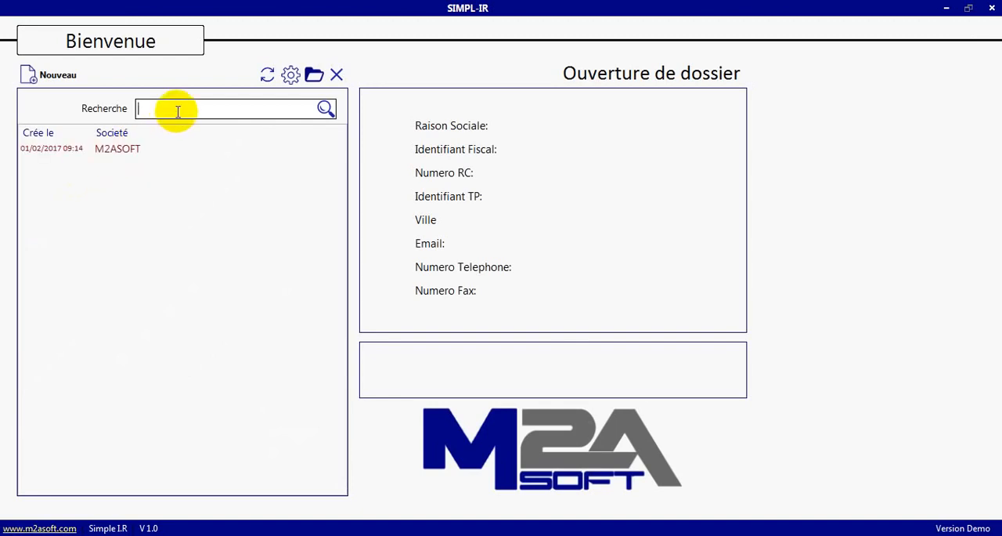
# - Start a new dossier with company name "test", and enter its fiscal identifier, street address and the commune CASABLANCA
pyautogui.click(57, 75)
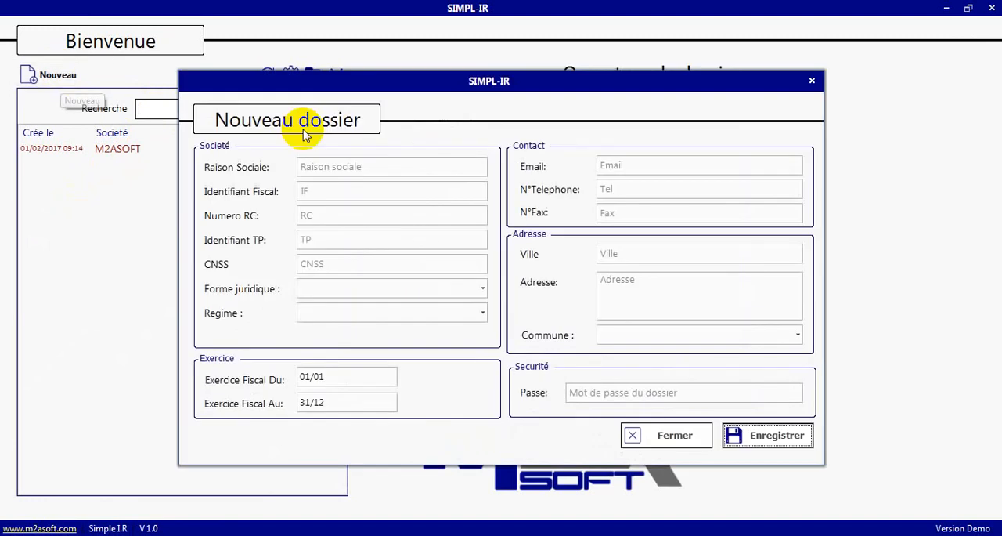
pyautogui.click(341, 170)
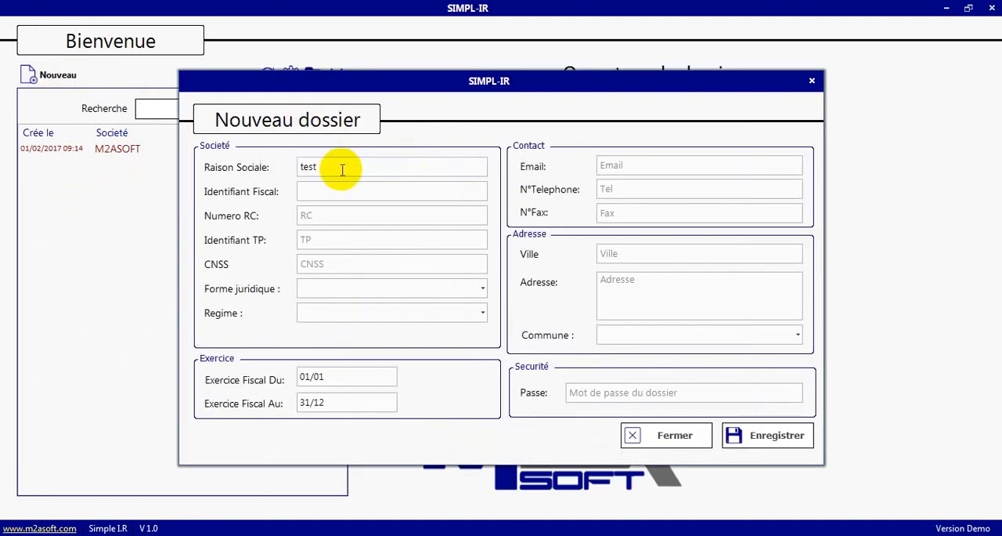
pyautogui.click(690, 316)
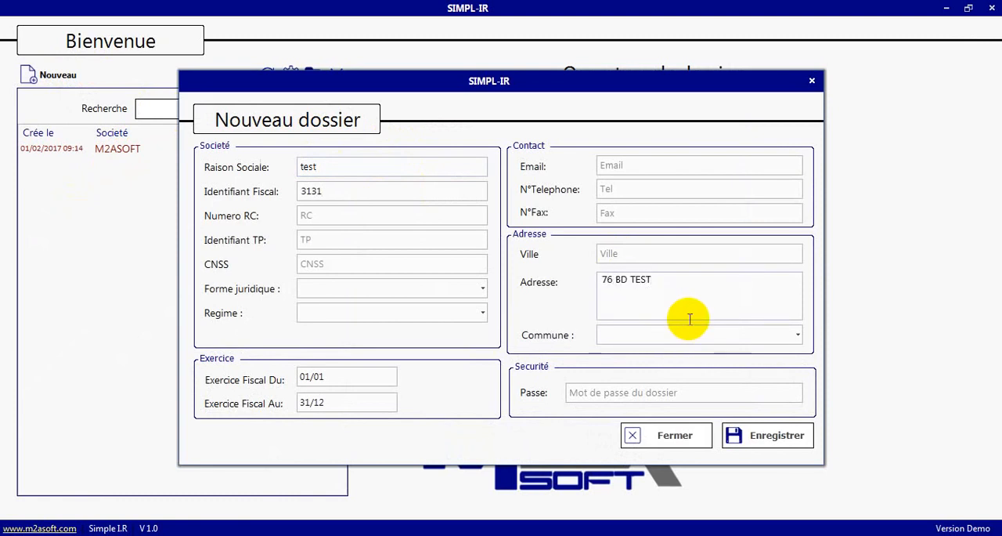
pyautogui.click(797, 335)
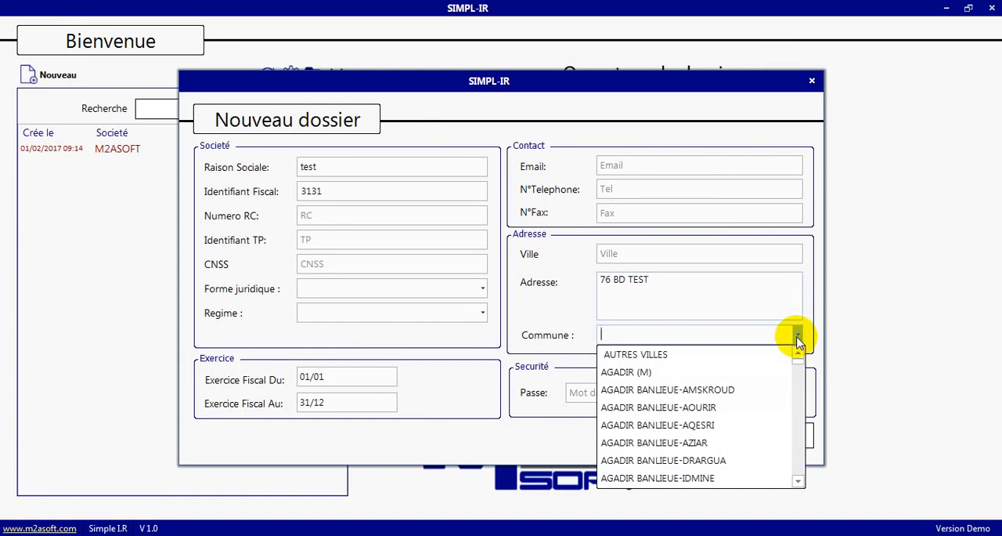
pyautogui.write('CA')
pyautogui.click(711, 356)
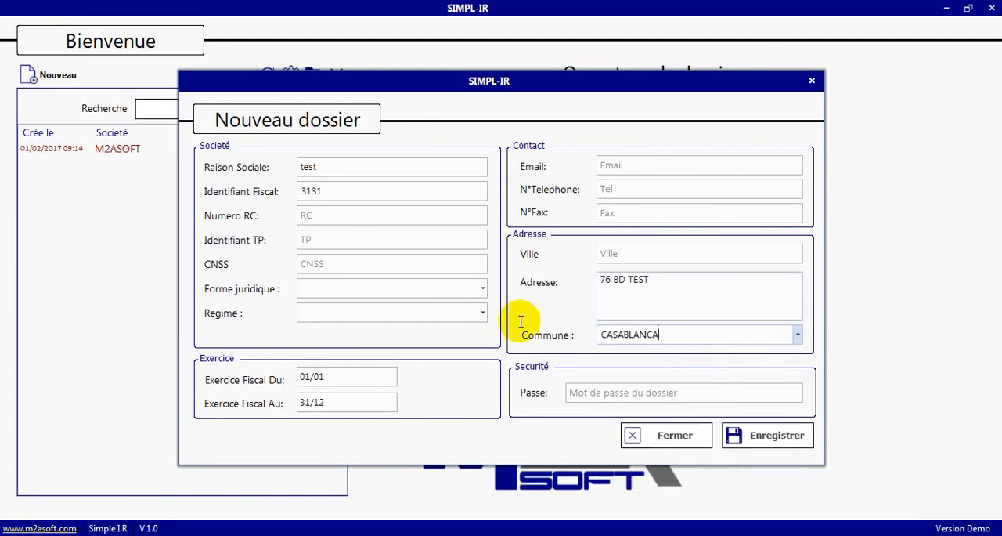
# - Set the legal form to SOCIETE A RESPONSABILITE LIMITEE, enter the dossier password and save the new dossier
pyautogui.click(481, 288)
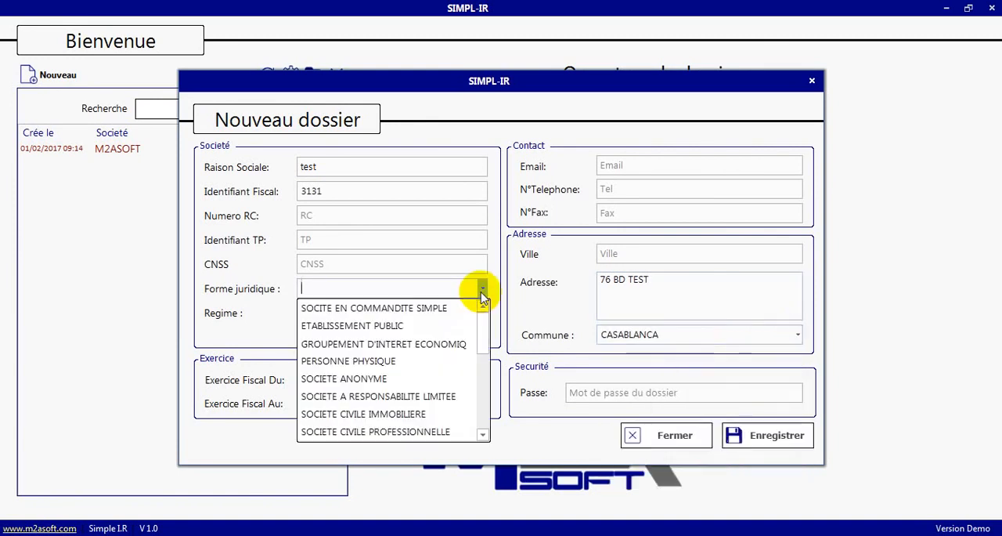
pyautogui.click(348, 398)
pyautogui.click(671, 396)
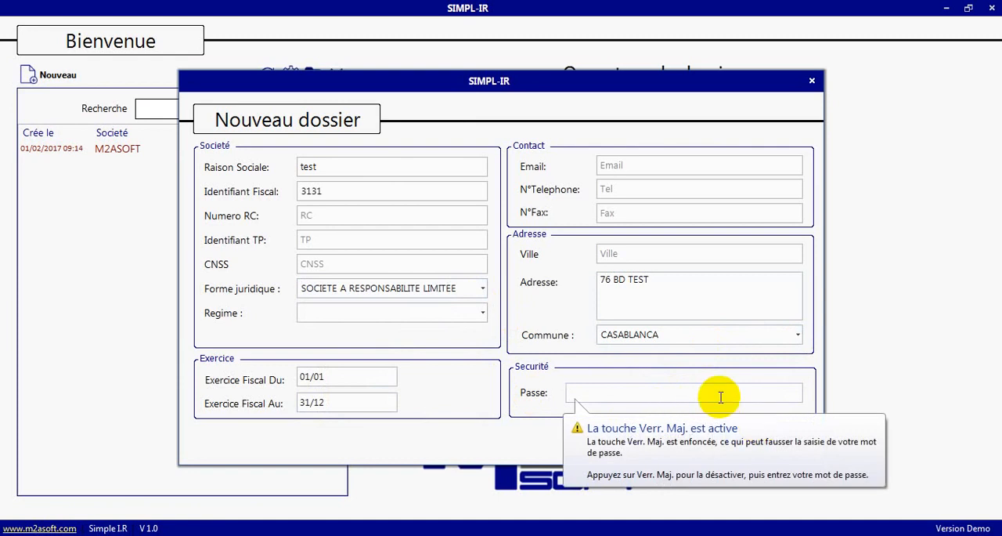
pyautogui.write('X')
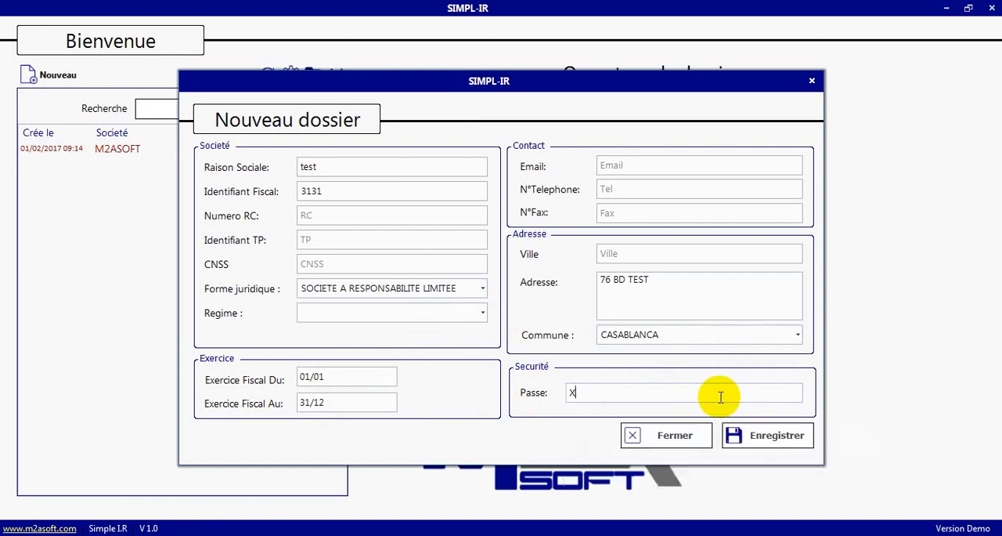
pyautogui.click(745, 441)
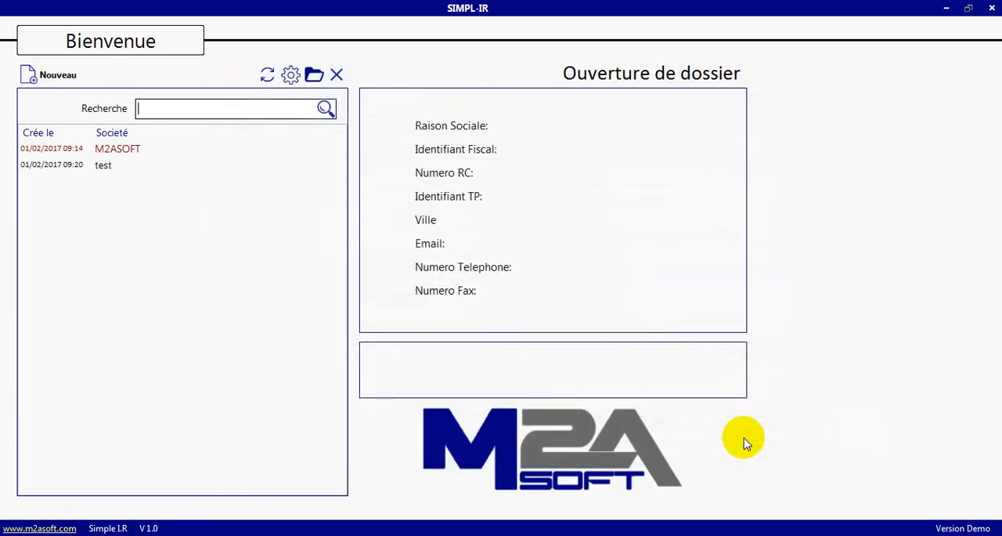
# - Open the test company's dossier by entering the dossier password
pyautogui.click(99, 169)
pyautogui.click(534, 365)
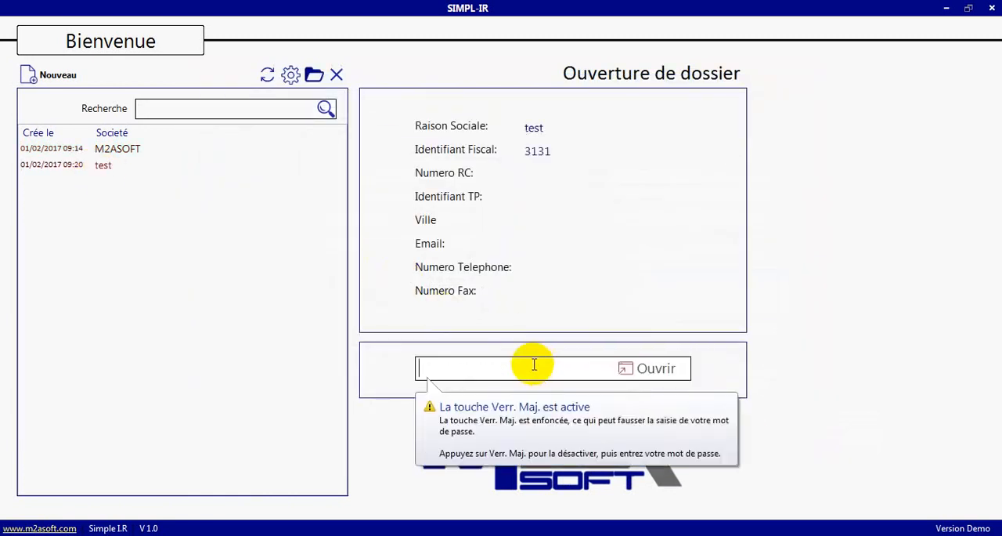
pyautogui.write('X')
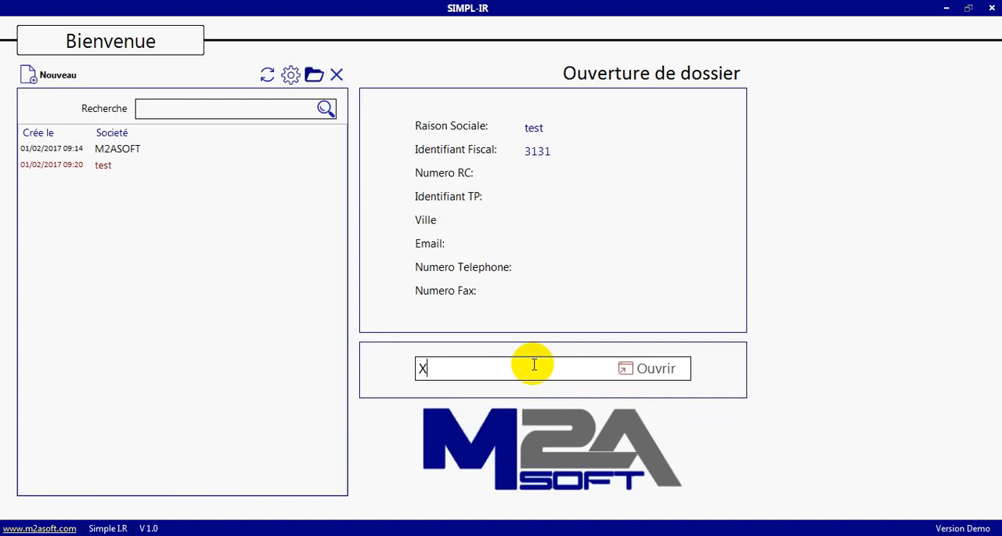
pyautogui.click(666, 366)
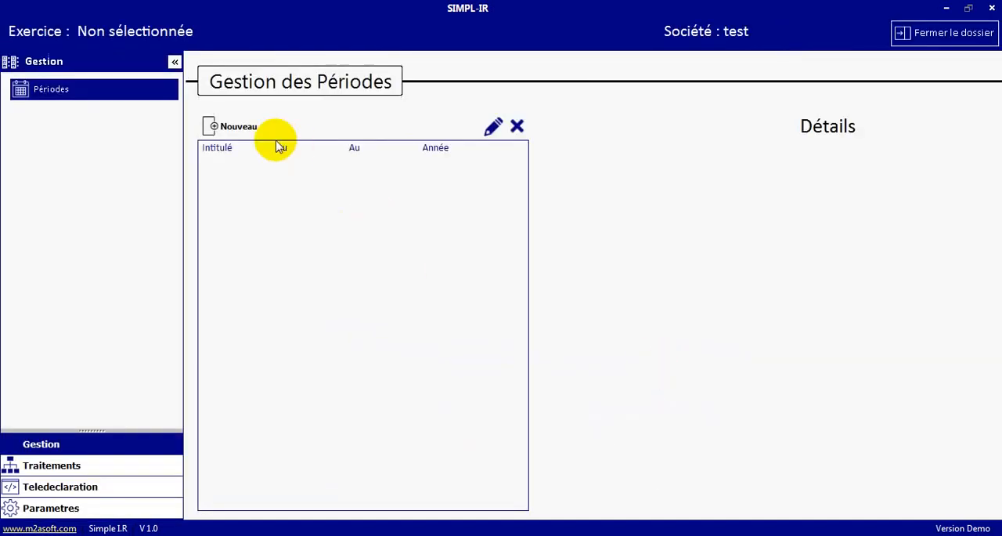
# - Create and save a period titled 2016 running from 01/01/2016 to 31/12/2016, and open it
pyautogui.click(235, 127)
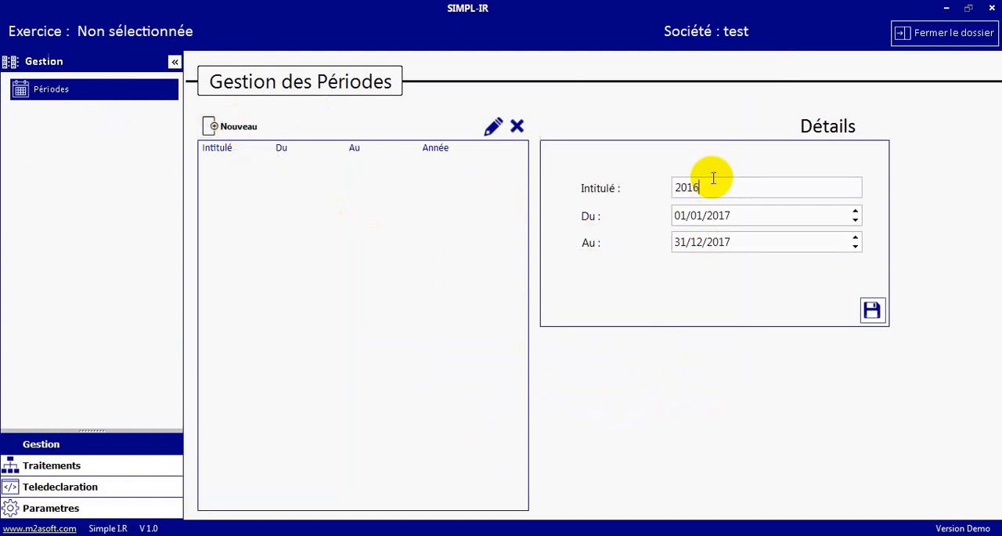
pyautogui.write('2016')
pyautogui.click(756, 213)
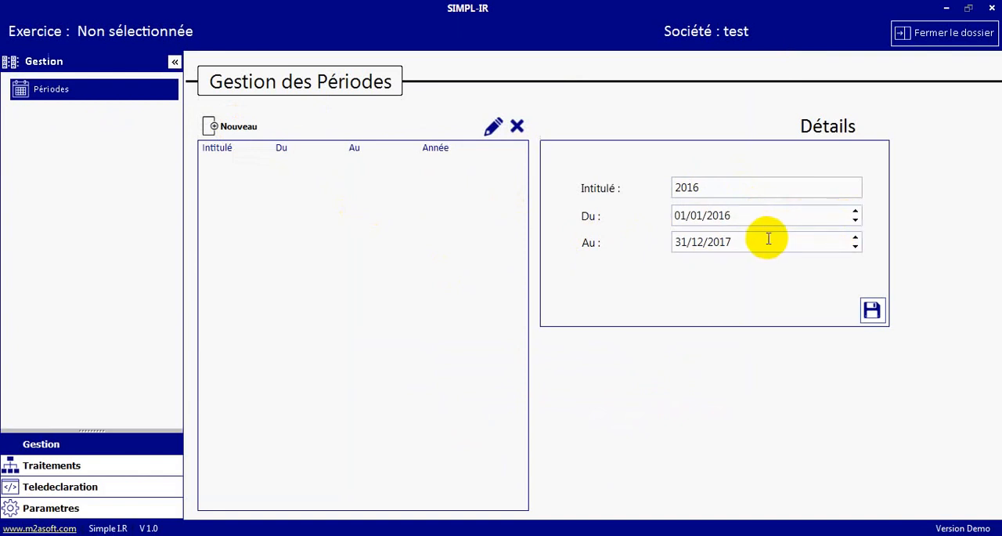
pyautogui.click(872, 310)
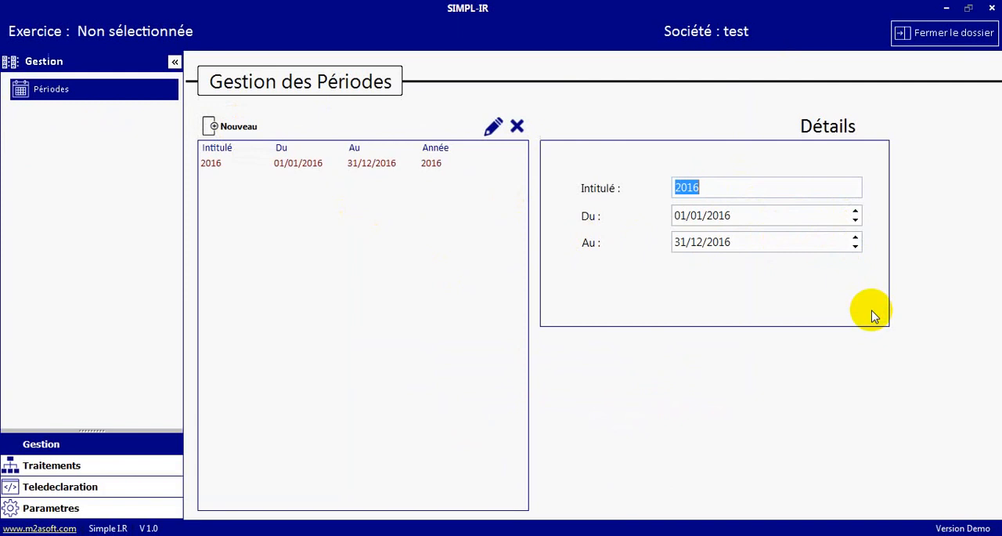
pyautogui.click(352, 169)
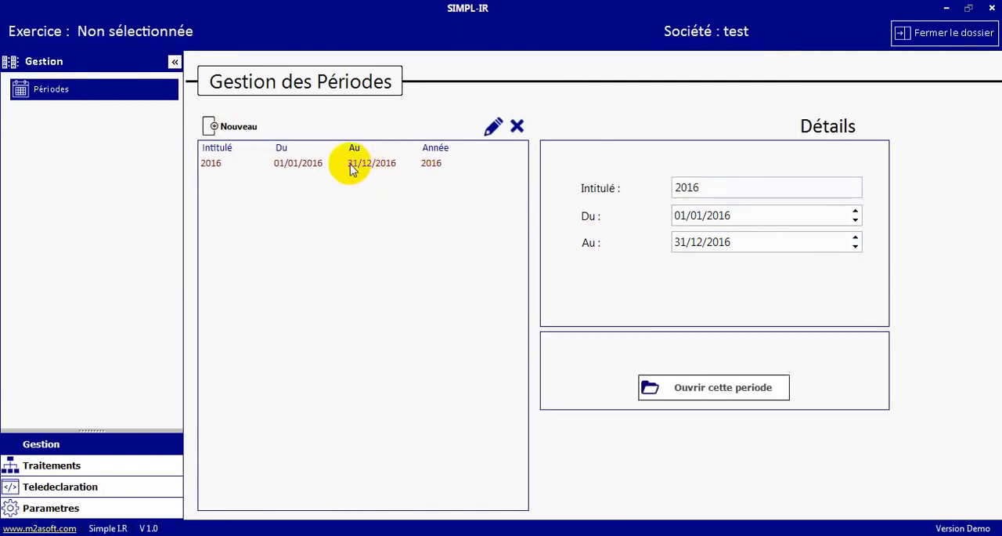
pyautogui.click(671, 388)
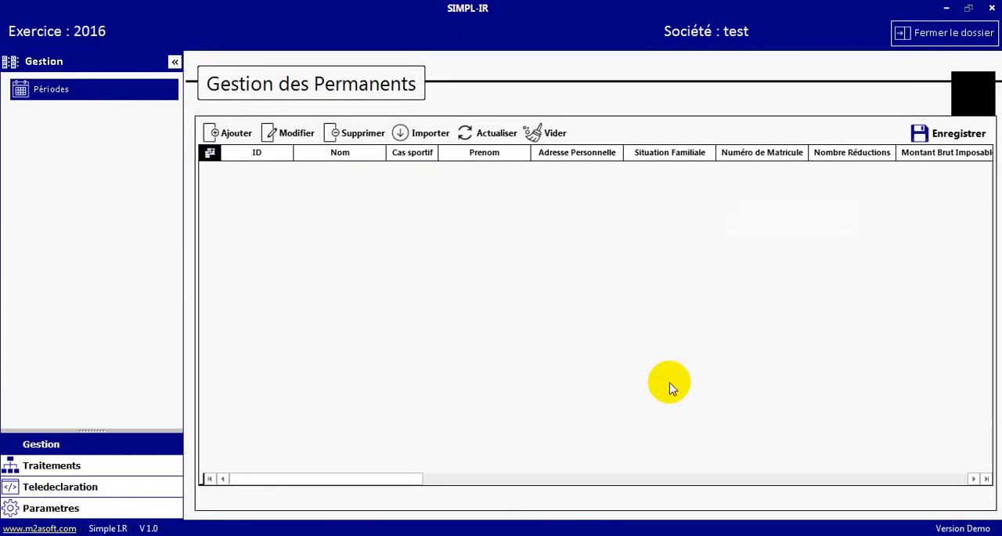
# - Load the Permanents_min Excel file into a maximized import window for the permanent employees
pyautogui.click(89, 468)
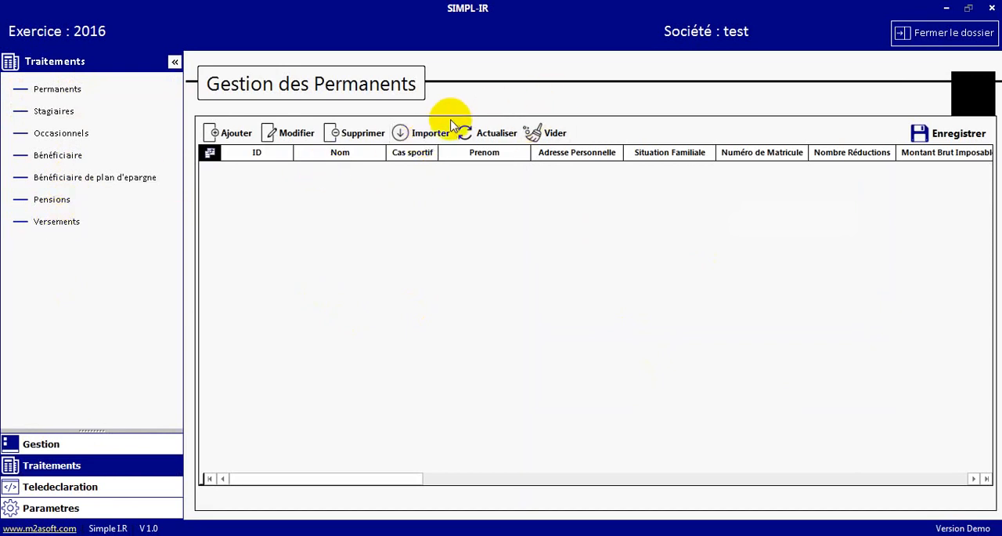
pyautogui.click(424, 135)
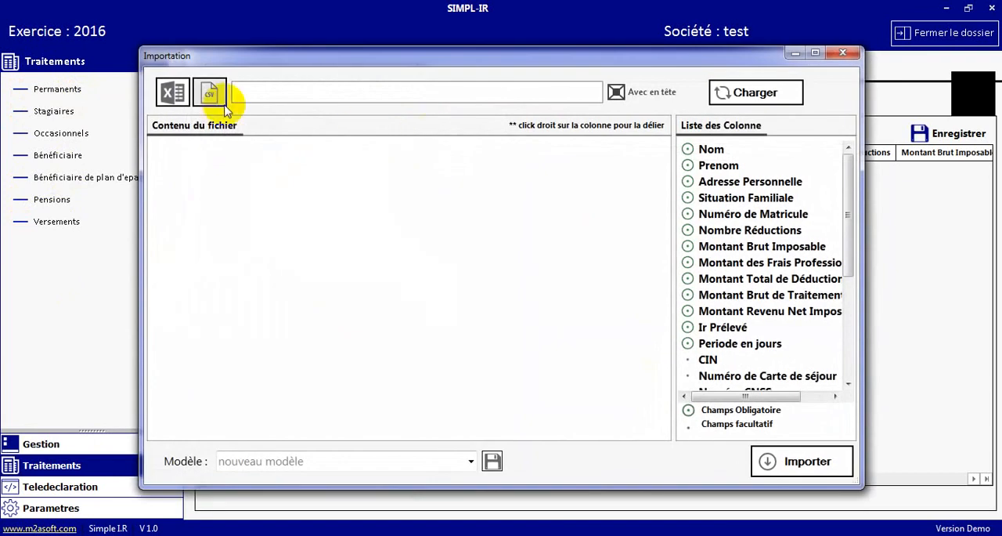
pyautogui.click(176, 93)
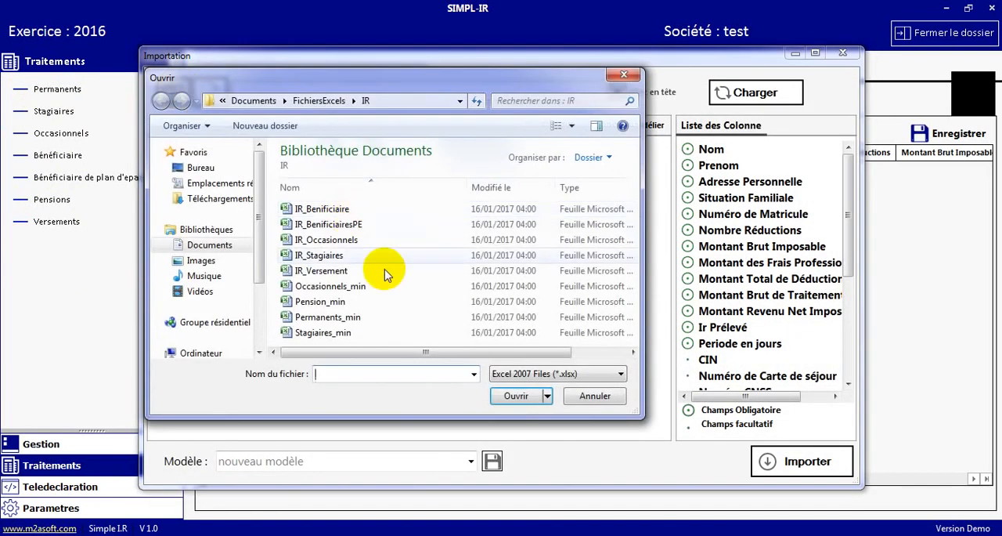
pyautogui.click(354, 324)
pyautogui.doubleClick(354, 324)
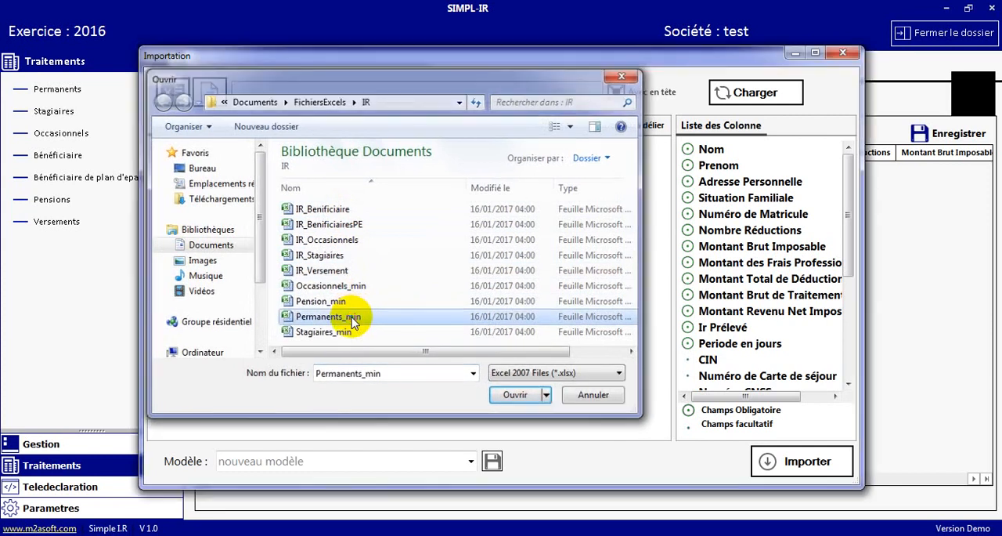
pyautogui.click(816, 54)
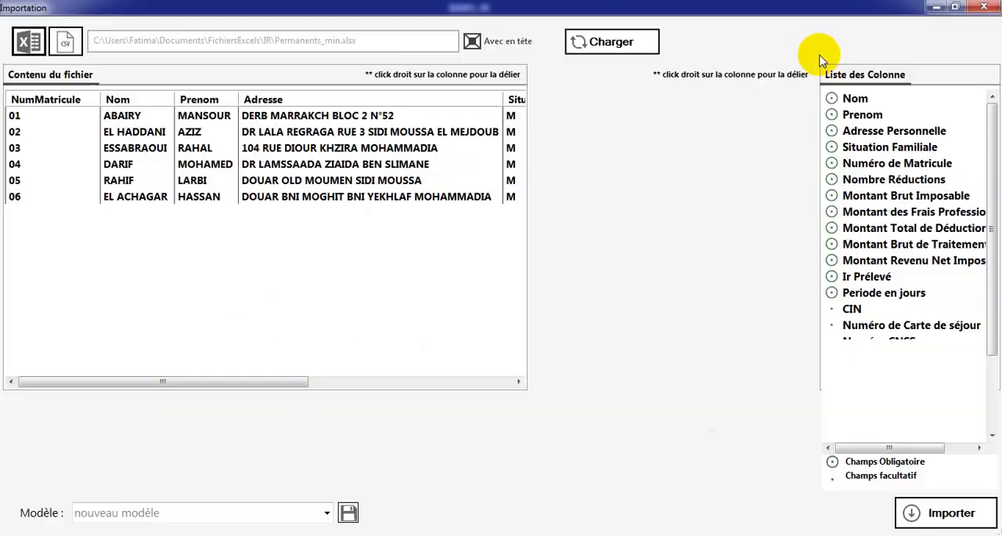
pyautogui.click(632, 43)
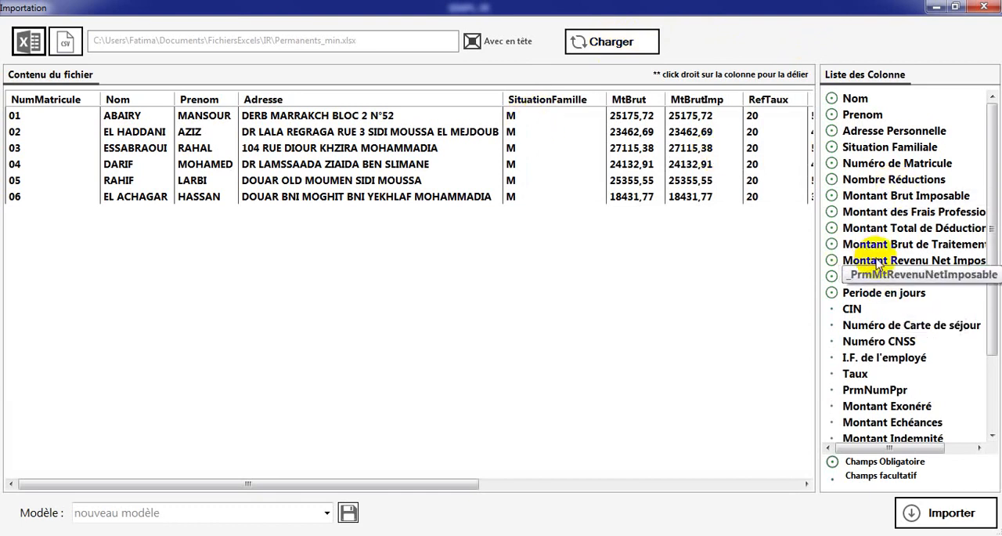
# - Link the Nom and Prenom fields to the matching columns of the loaded file
pyautogui.moveTo(835, 100); pyautogui.dragTo(141, 125)
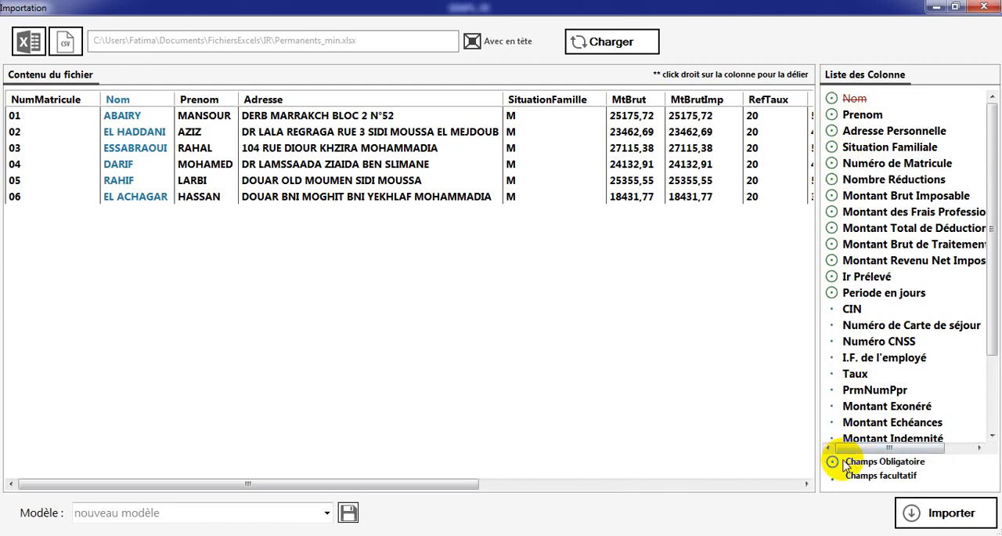
pyautogui.click(865, 116)
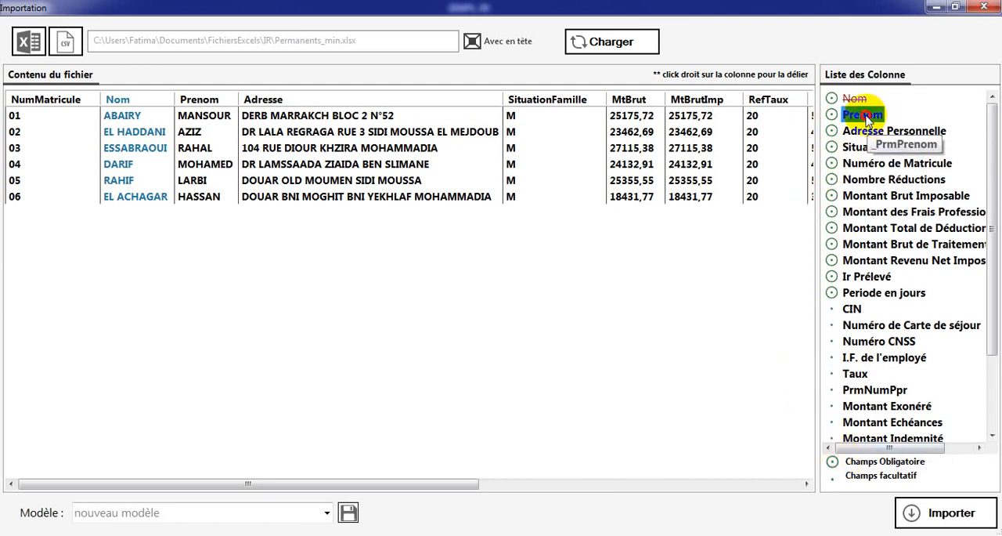
pyautogui.moveTo(865, 116); pyautogui.dragTo(207, 152)
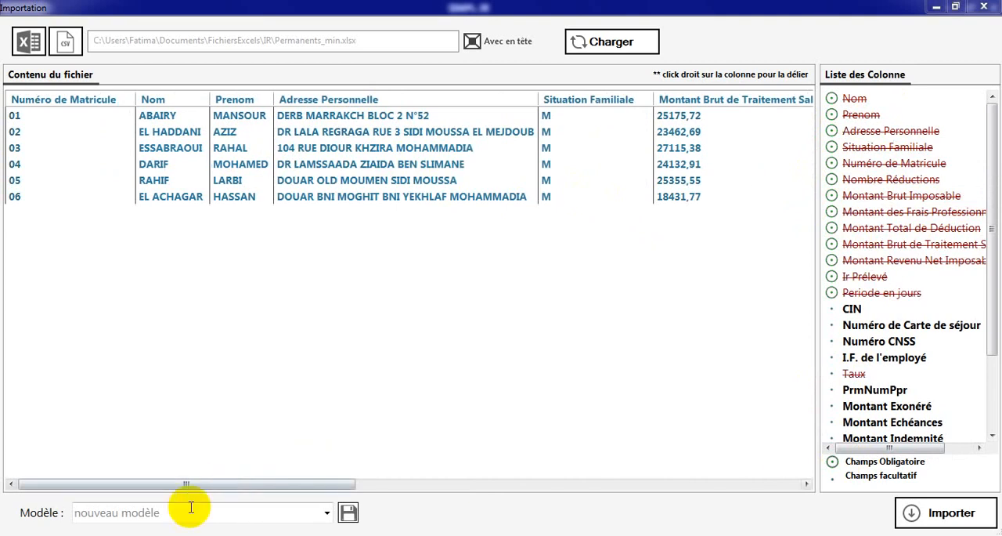
# - Save the column mapping as an import model named MODEL TEST
pyautogui.click(189, 510)
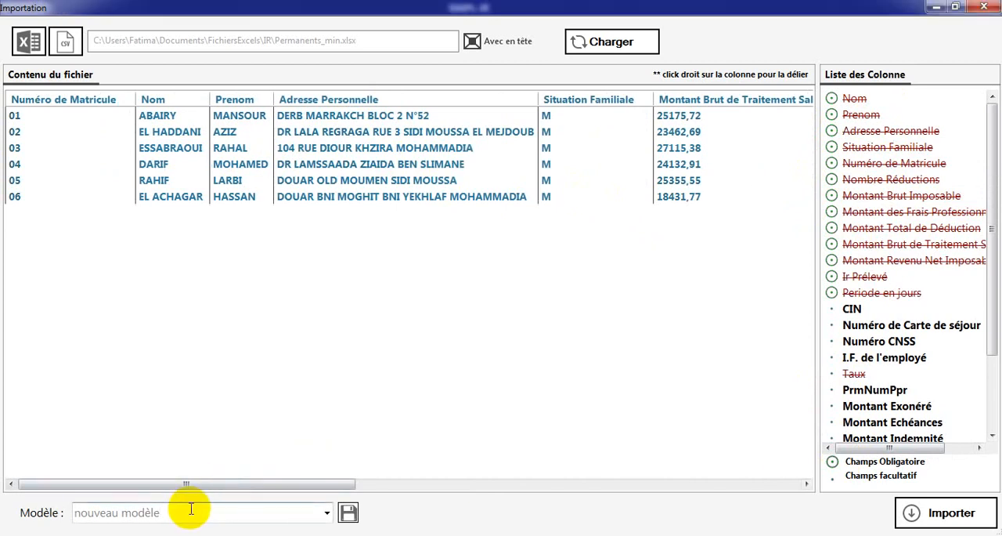
pyautogui.moveTo(194, 512); pyautogui.dragTo(16, 506)
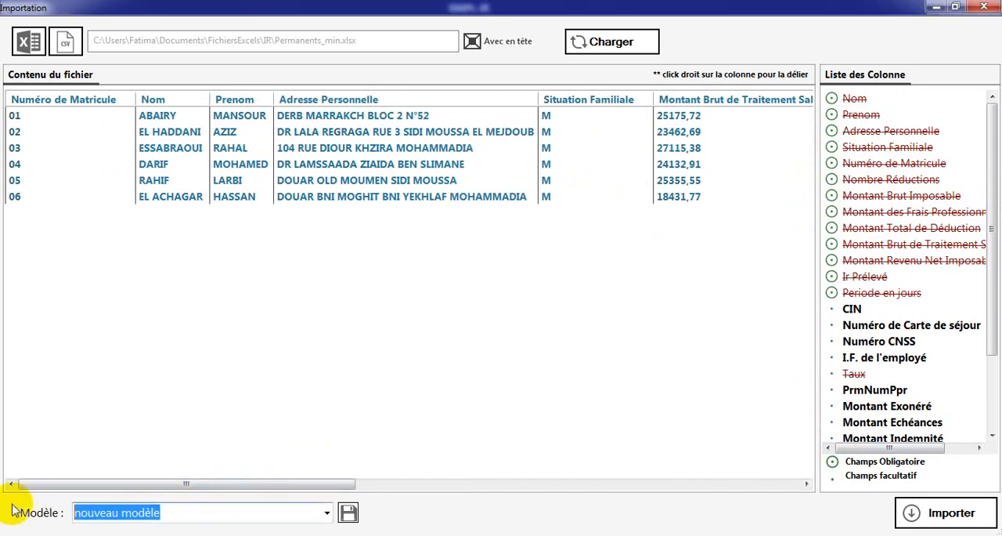
pyautogui.write('MODEL TEST')
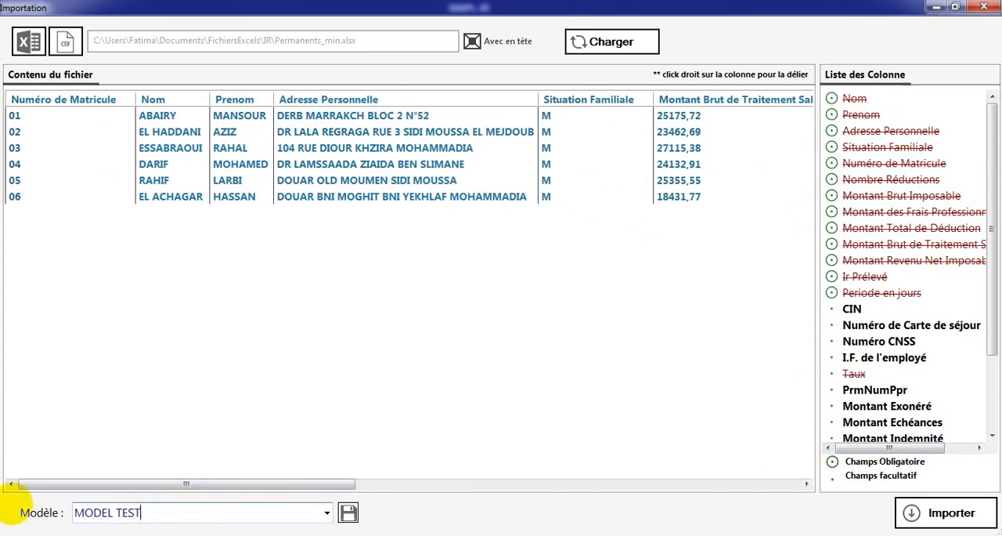
pyautogui.click(348, 512)
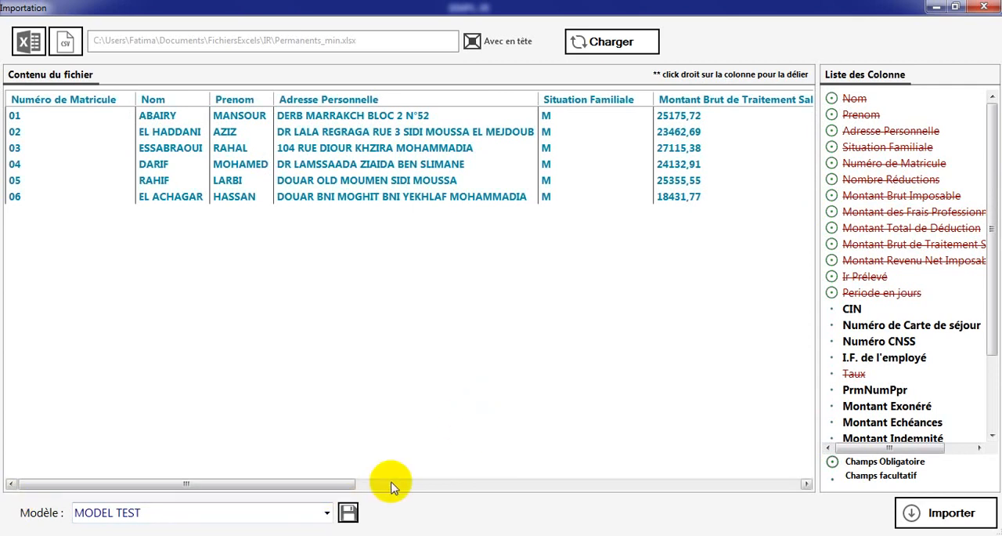
# - Import the mapped permanent employees, save them in the dossier with confirmation, and refresh their list
pyautogui.moveTo(339, 484); pyautogui.dragTo(465, 483)
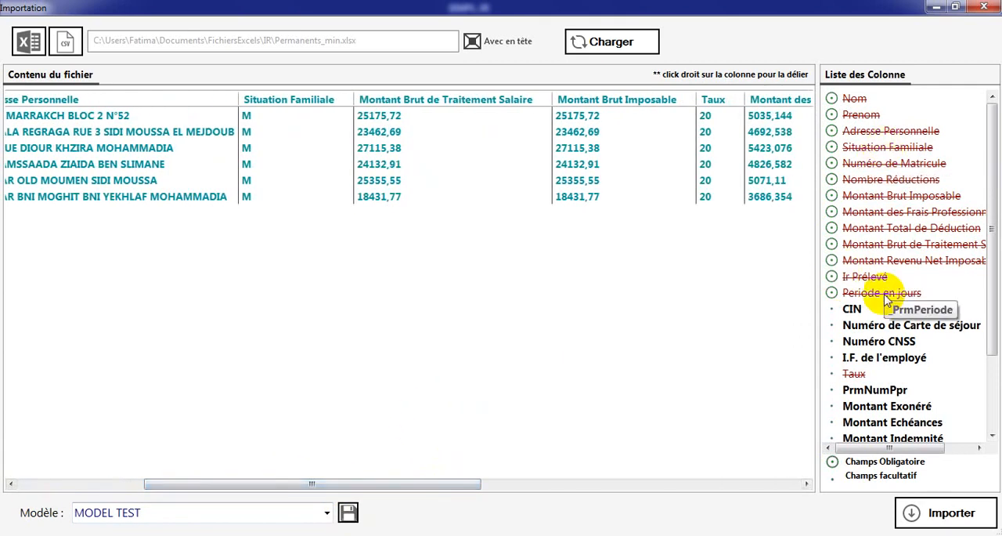
pyautogui.click(934, 517)
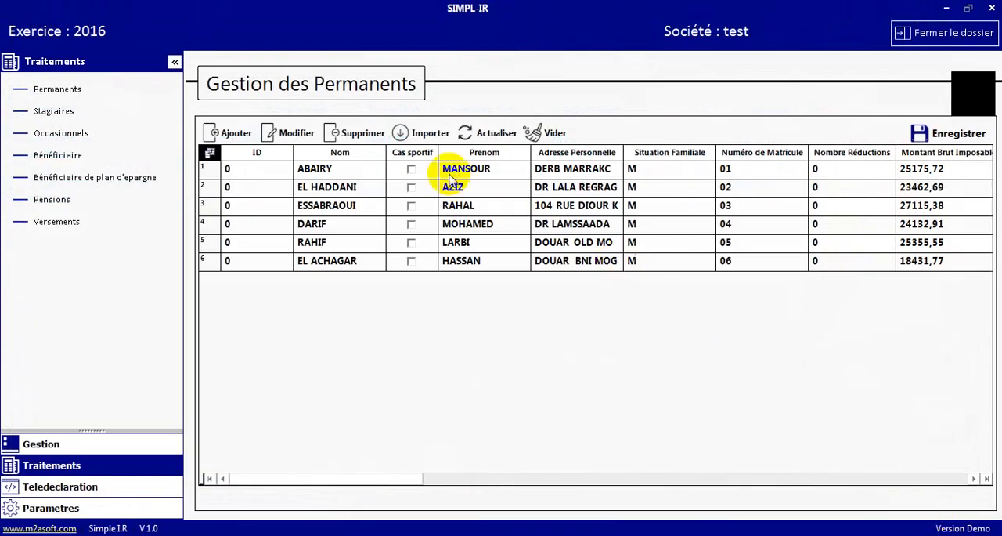
pyautogui.click(938, 133)
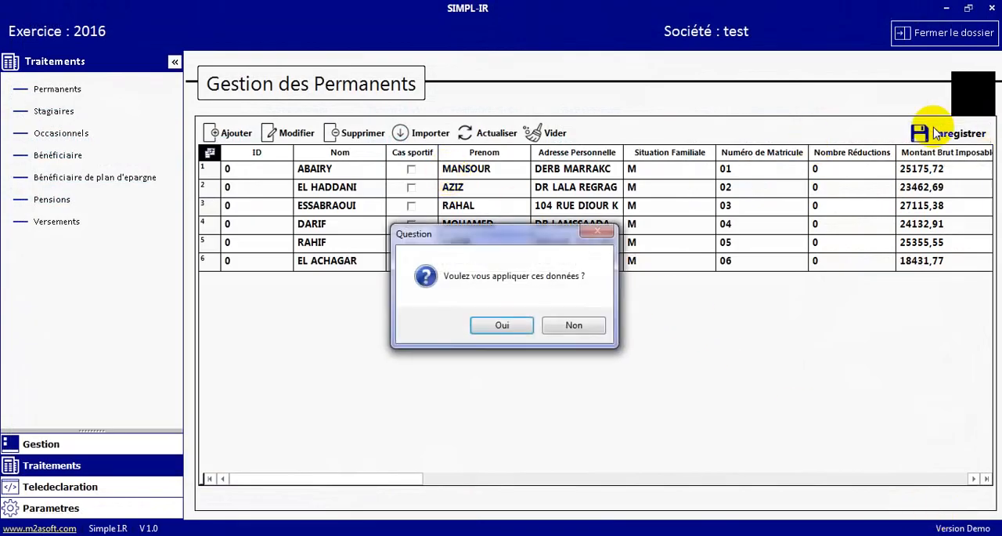
pyautogui.click(506, 325)
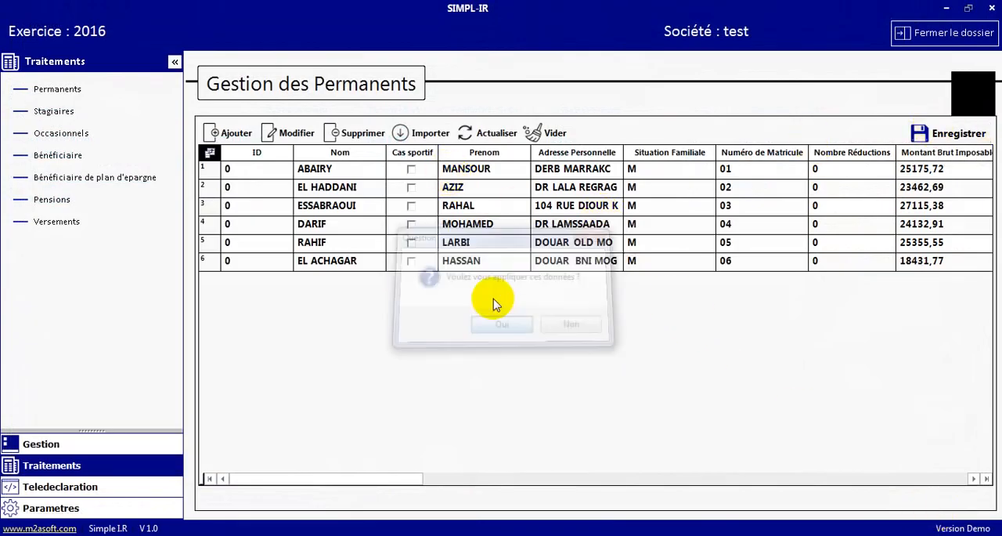
pyautogui.click(479, 137)
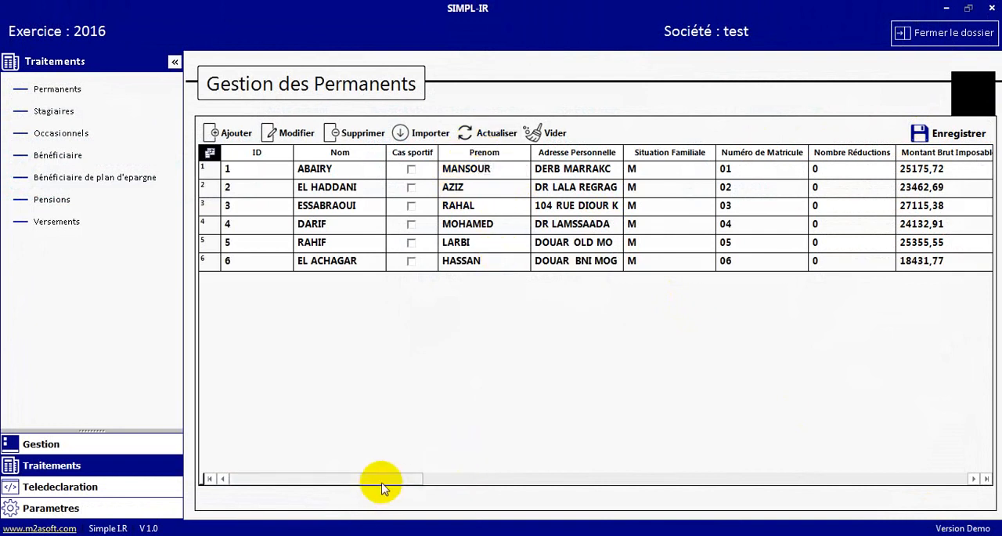
pyautogui.moveTo(383, 488); pyautogui.dragTo(319, 462)
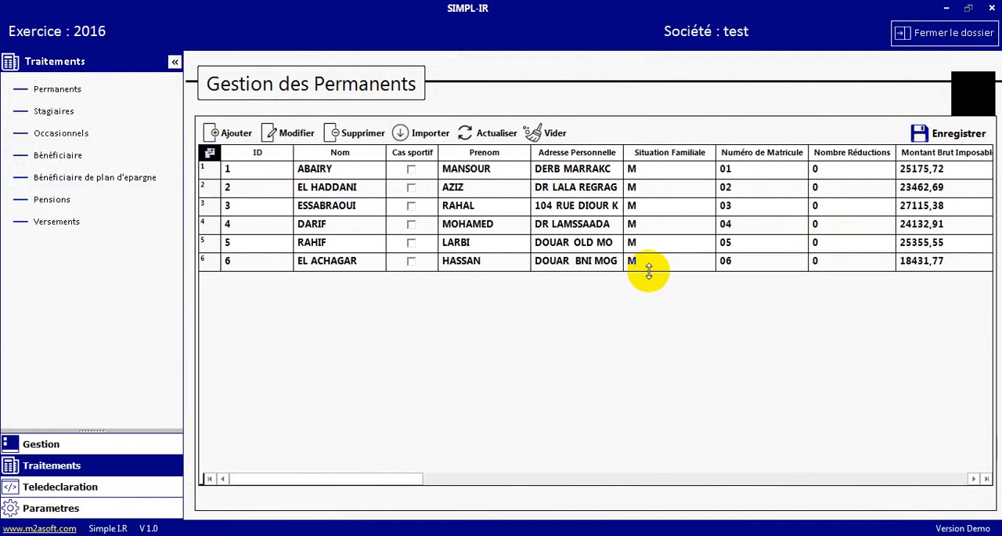
# - Start a new import that replaces the existing permanent employees and load the Permanents_min Excel file again
pyautogui.click(400, 132)
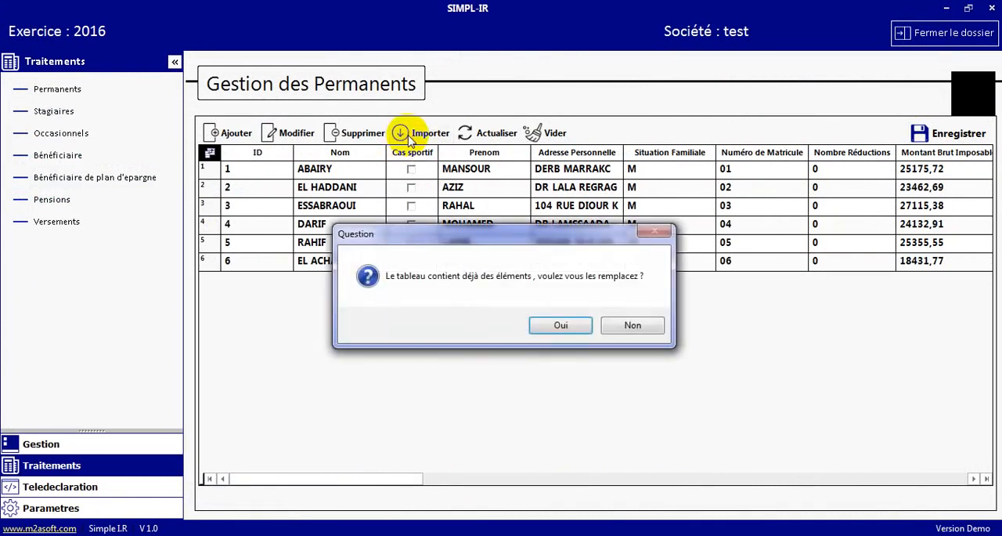
pyautogui.click(548, 324)
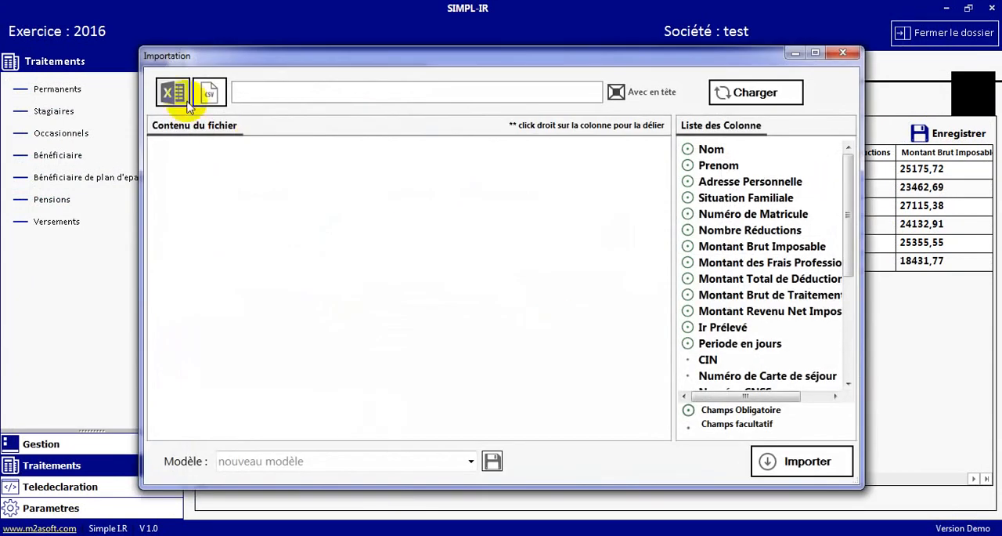
pyautogui.click(172, 91)
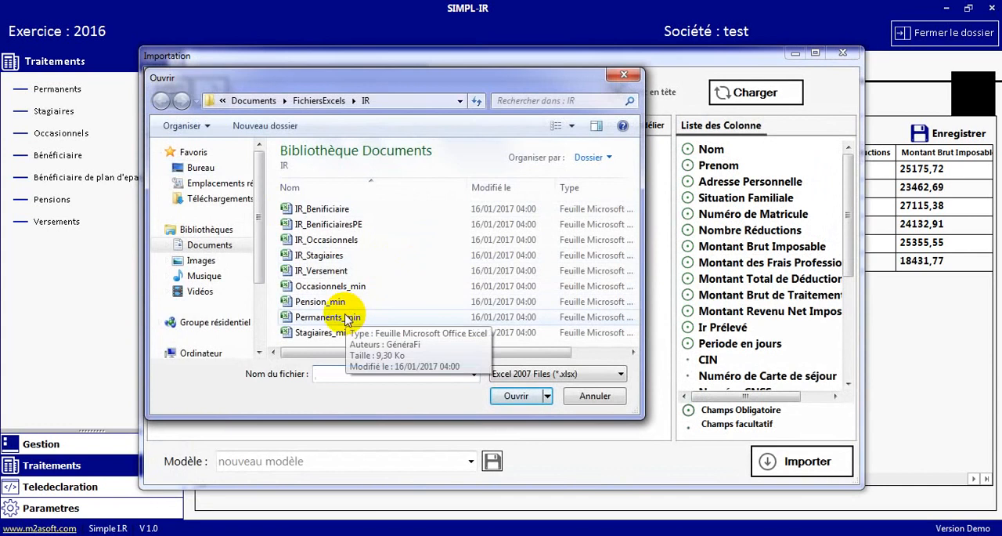
pyautogui.click(339, 318)
pyautogui.doubleClick(338, 318)
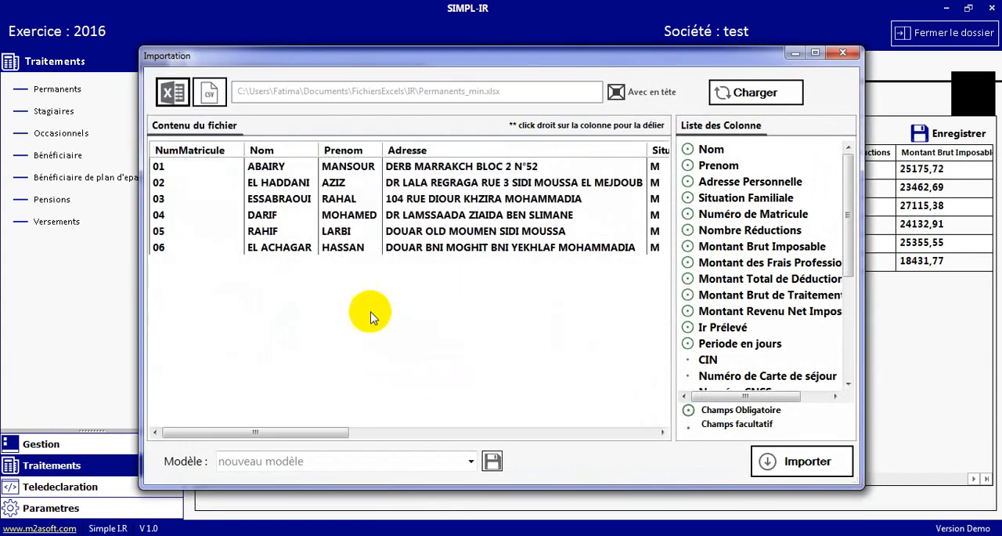
# - Try the saved MODEL TEST mapping on the loaded file, close the import without importing, and refresh the permanents list
pyautogui.click(471, 463)
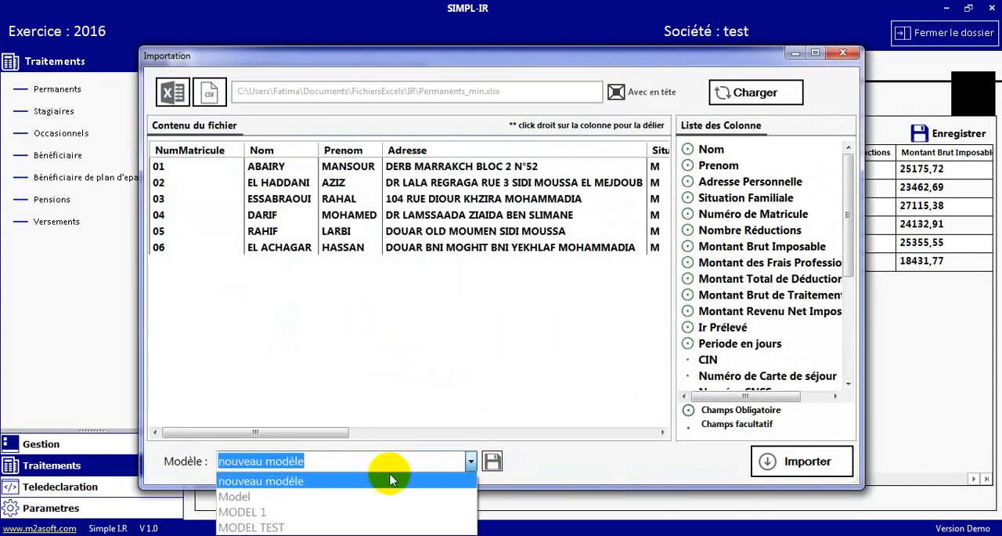
pyautogui.click(271, 527)
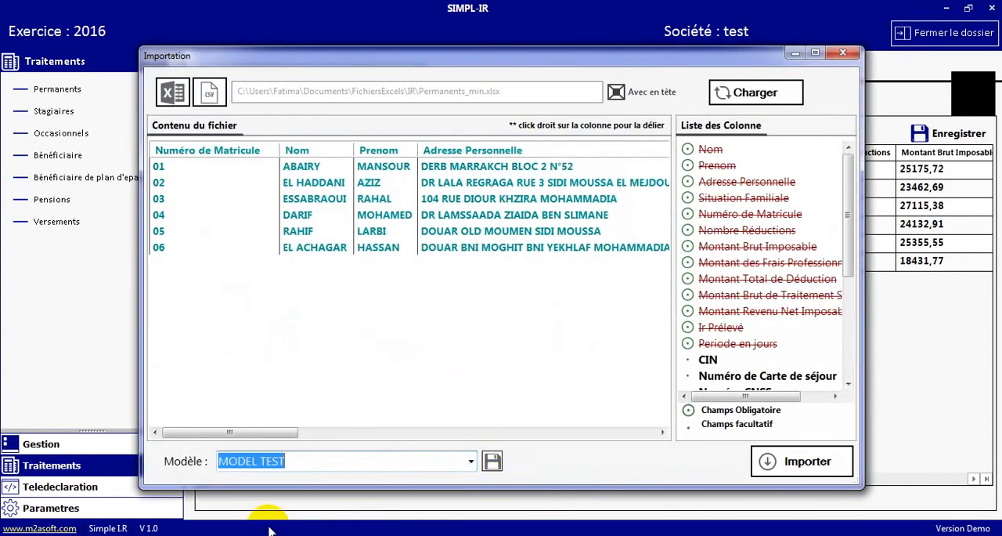
pyautogui.moveTo(285, 439); pyautogui.dragTo(253, 405)
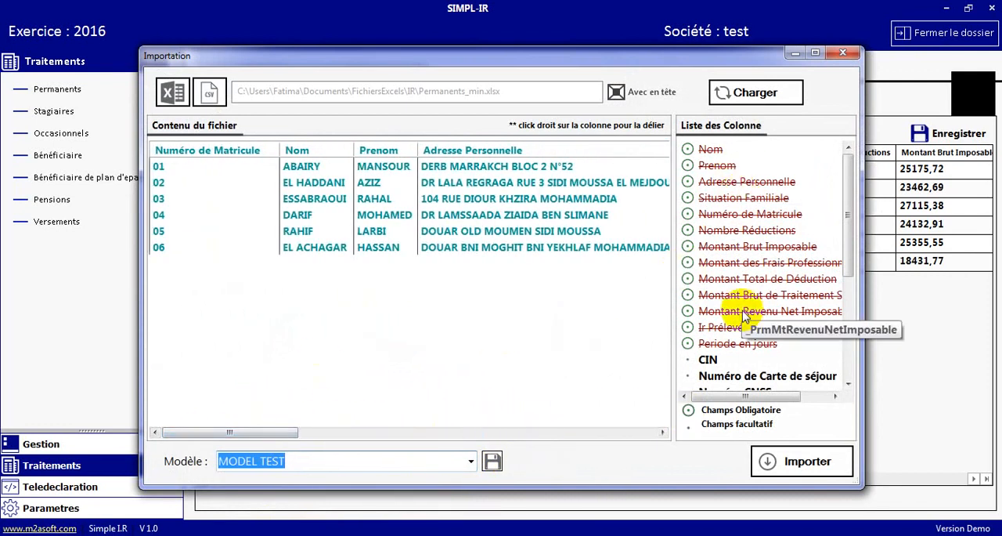
pyautogui.click(844, 55)
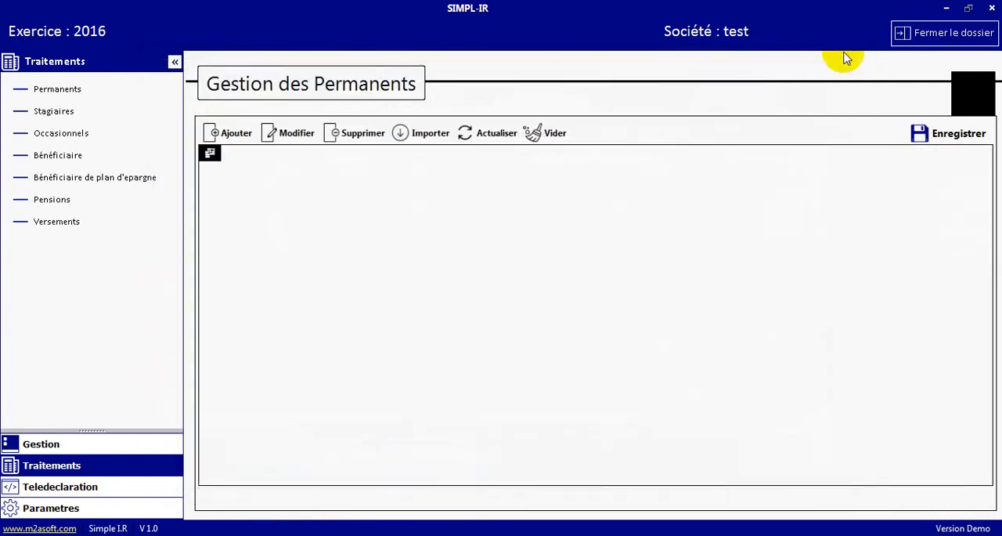
pyautogui.click(473, 135)
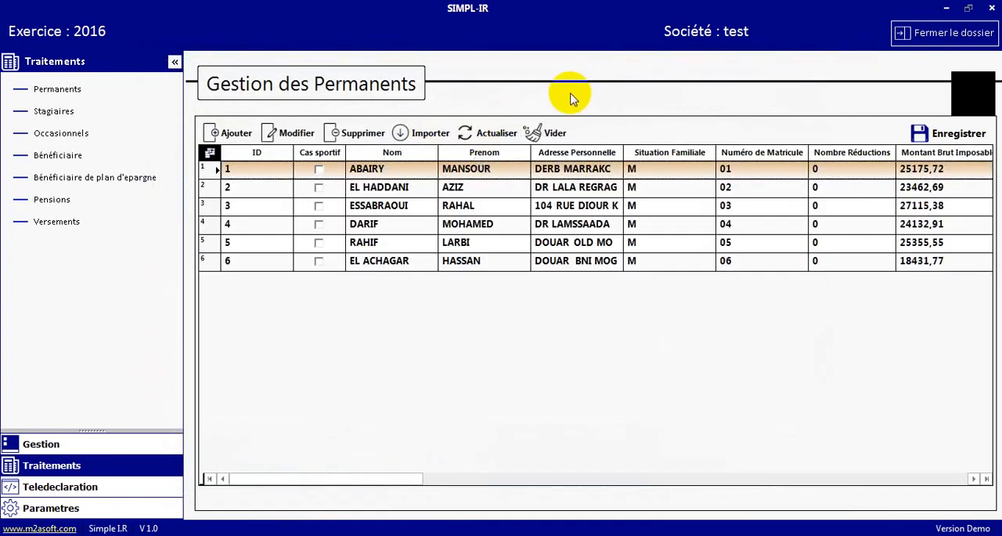
# - Load the IR_Stagiaires Excel file into a new import for the Stagiaires
pyautogui.click(53, 111)
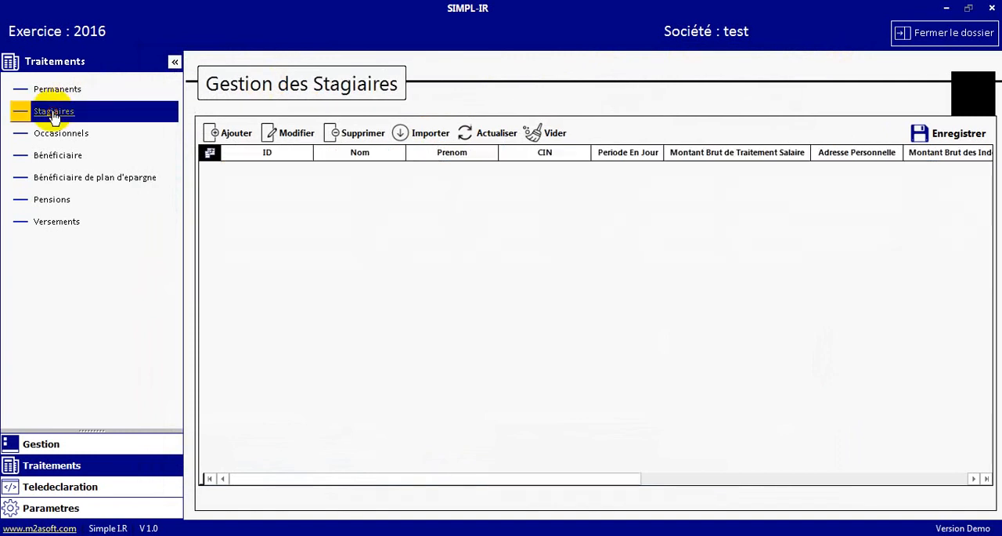
pyautogui.click(423, 135)
pyautogui.click(177, 94)
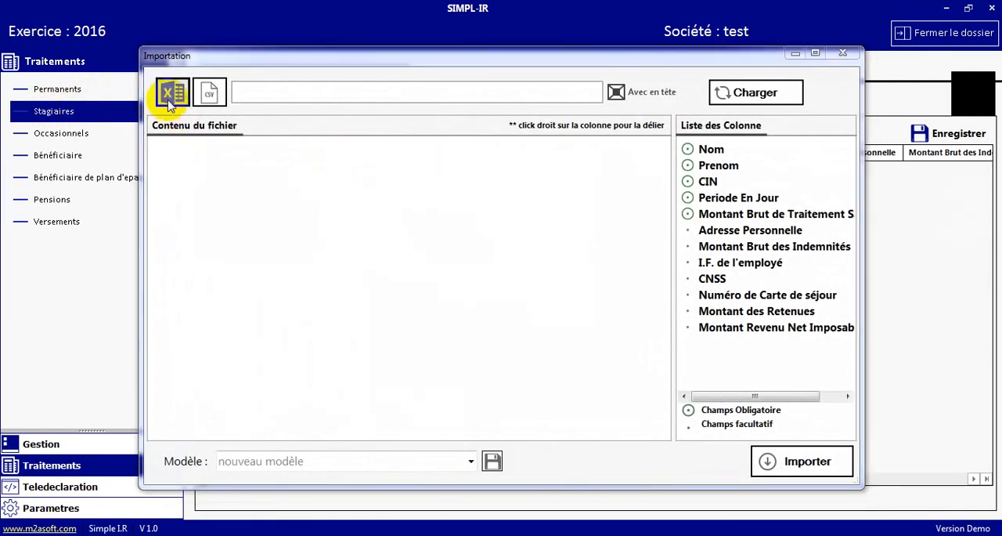
pyautogui.doubleClick(317, 256)
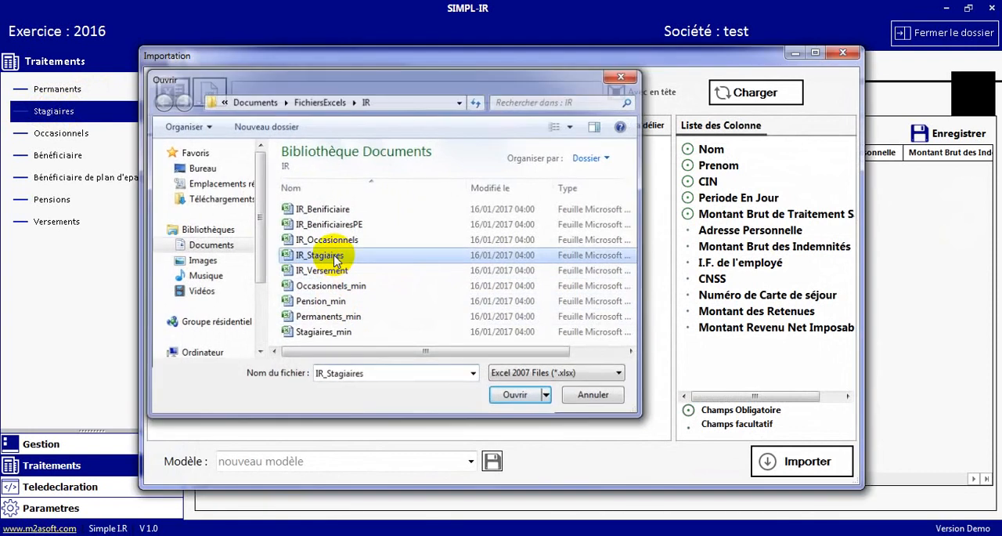
# - Link the Nom, Prenom, CIN, Periode En Jour, Montant Brut de Traitement Salaire and Adresse Personnelle fields to the matching file columns
pyautogui.moveTo(666, 253)
pyautogui.mouseDown()
pyautogui.moveTo(664, 269)
pyautogui.moveTo(667, 257)
pyautogui.mouseUp()
pyautogui.moveTo(708, 149); pyautogui.dragTo(187, 219)
pyautogui.moveTo(708, 165); pyautogui.dragTo(251, 213)
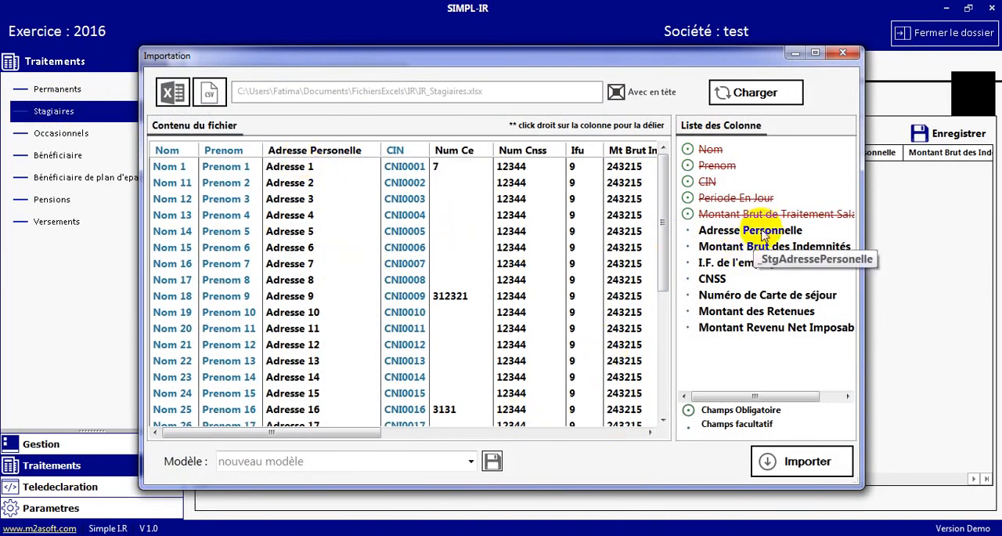
pyautogui.moveTo(757, 230); pyautogui.dragTo(333, 201)
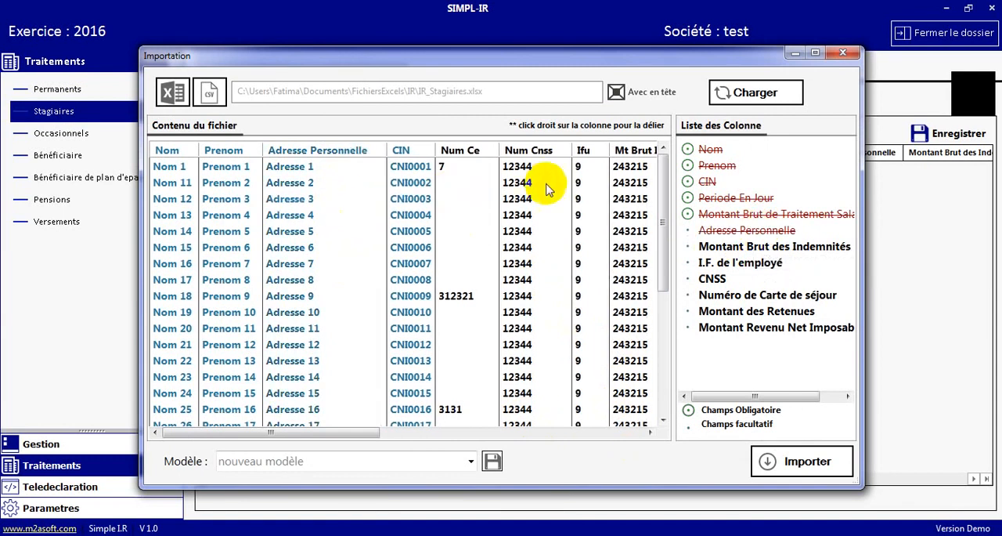
# - Import the mapped trainees into the Stagiaires list and save them in the dossier
pyautogui.click(794, 470)
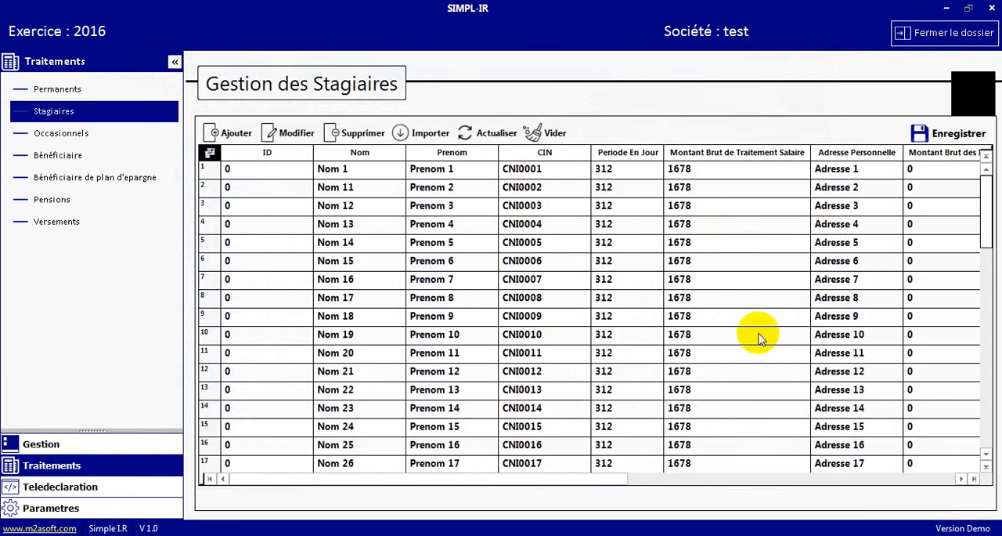
pyautogui.click(960, 135)
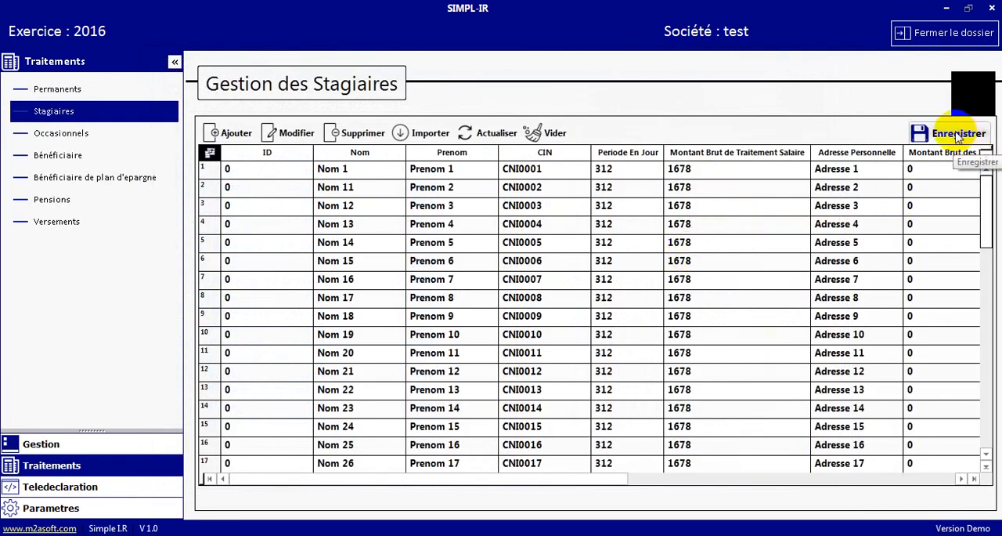
pyautogui.click(501, 325)
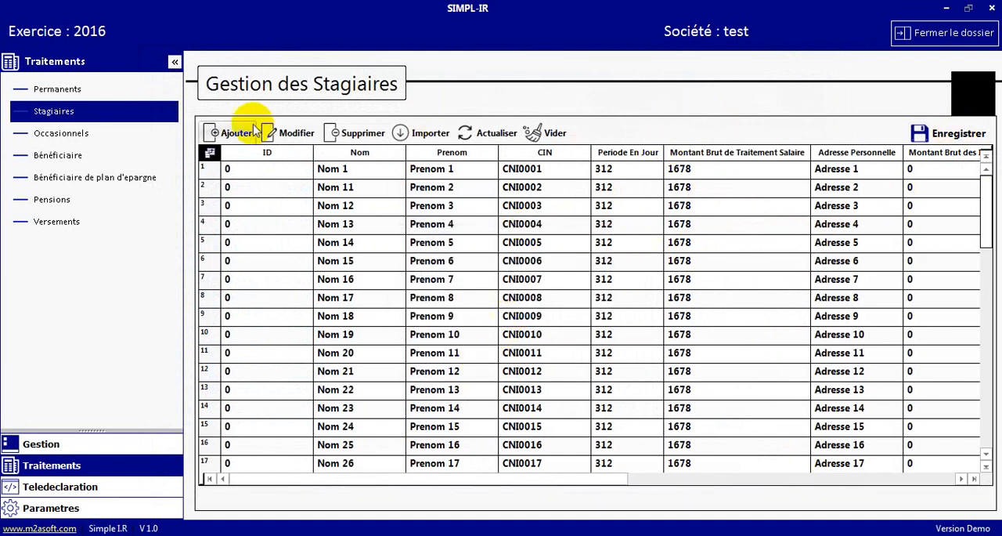
# - View the blank entry form for adding a permanent employee manually, and close it without saving
pyautogui.click(56, 89)
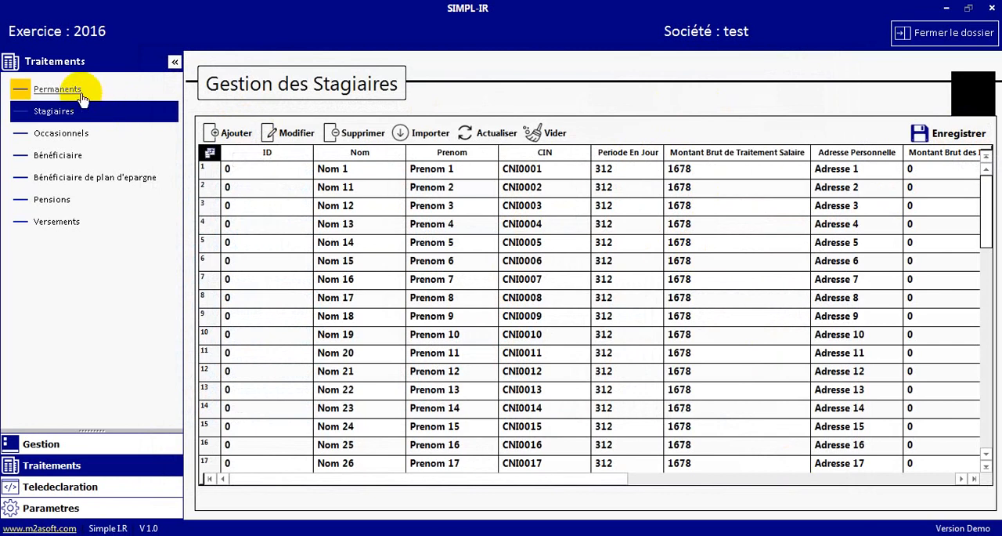
pyautogui.click(206, 130)
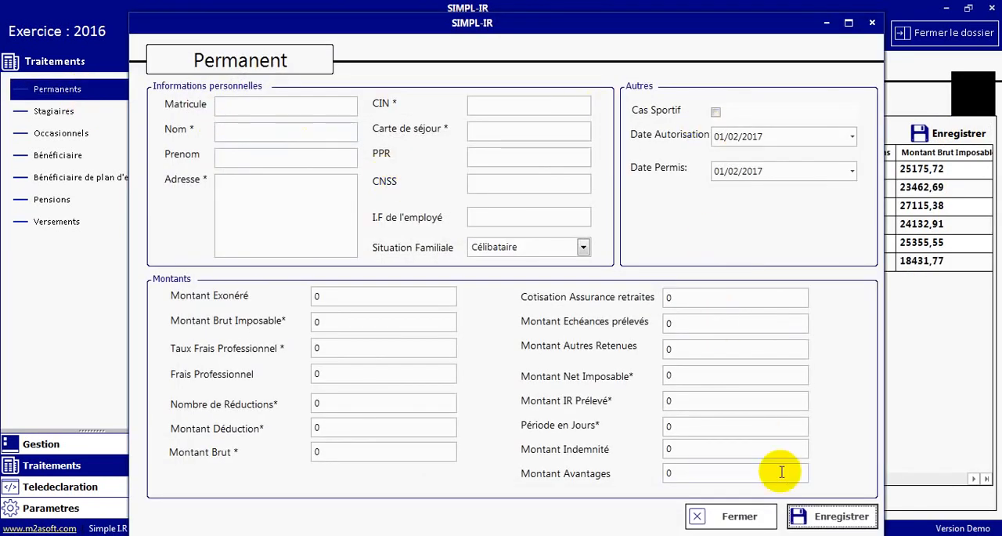
pyautogui.click(736, 517)
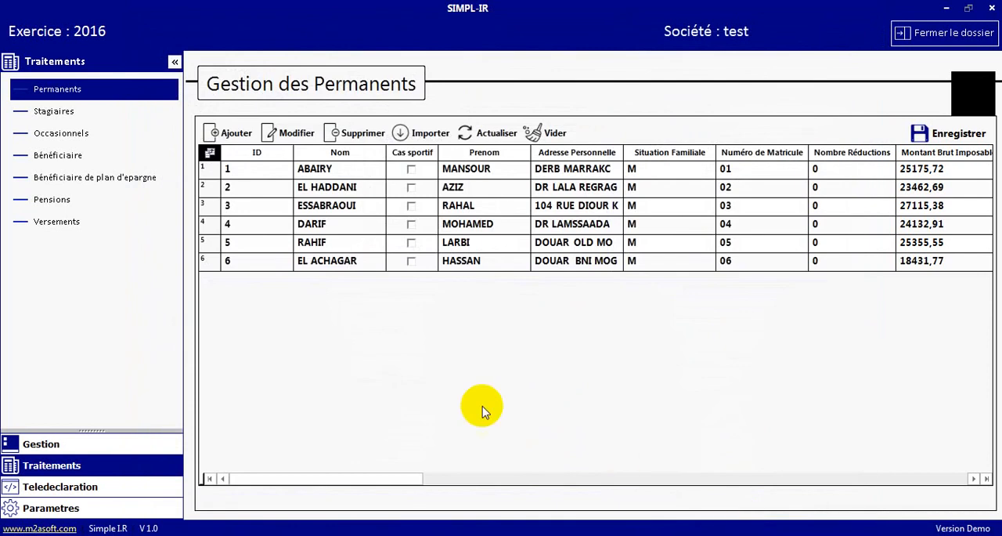
# - View the editable record of the third permanent employee and close it without changes
pyautogui.click(213, 212)
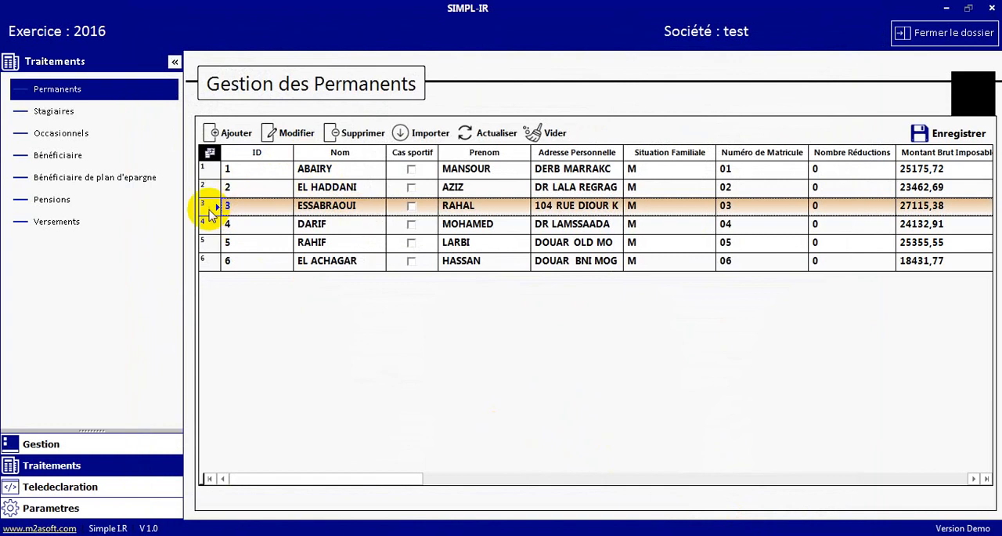
pyautogui.click(298, 147)
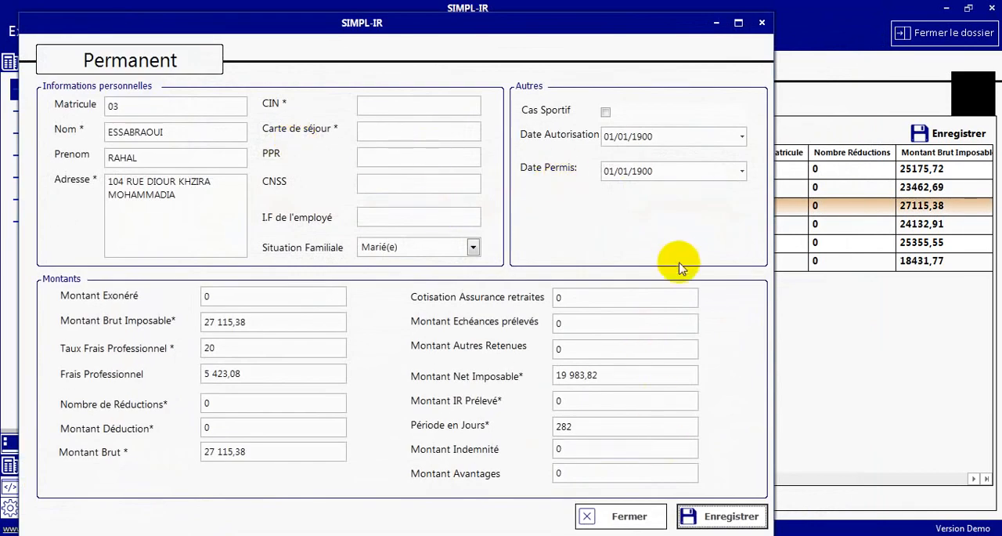
pyautogui.click(623, 515)
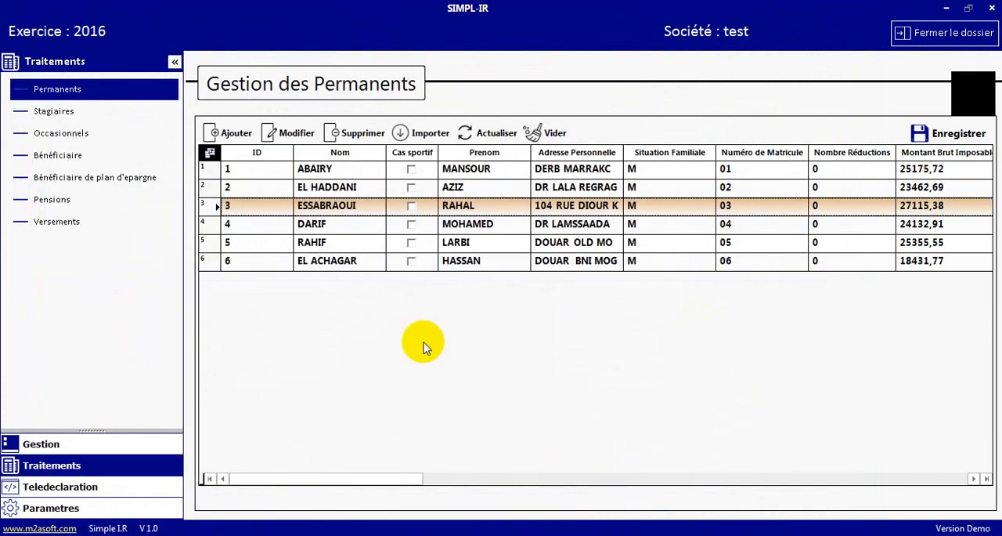
# - Generate the teledeclaration EDI file in C:\M2ASOFT\EDI and close the output folder
pyautogui.click(67, 489)
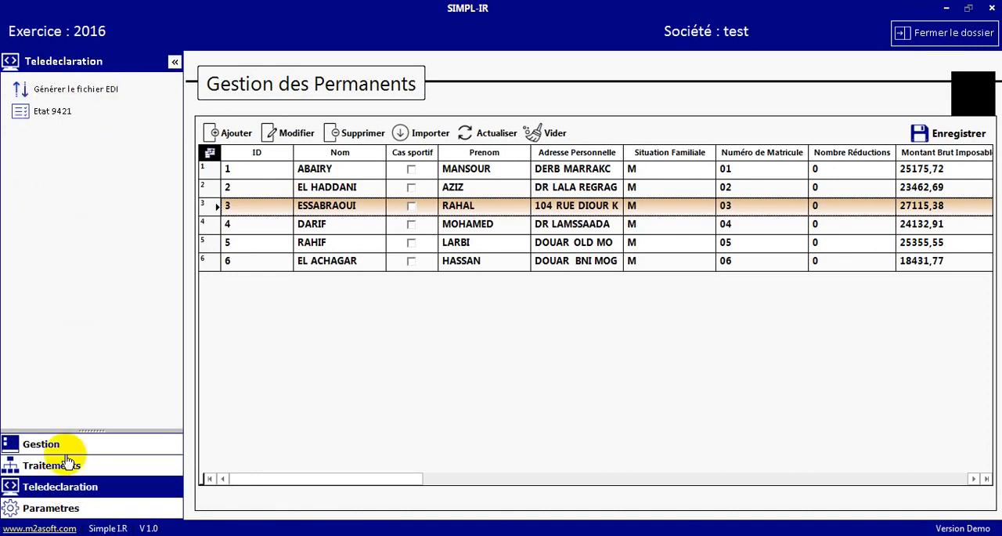
pyautogui.click(90, 95)
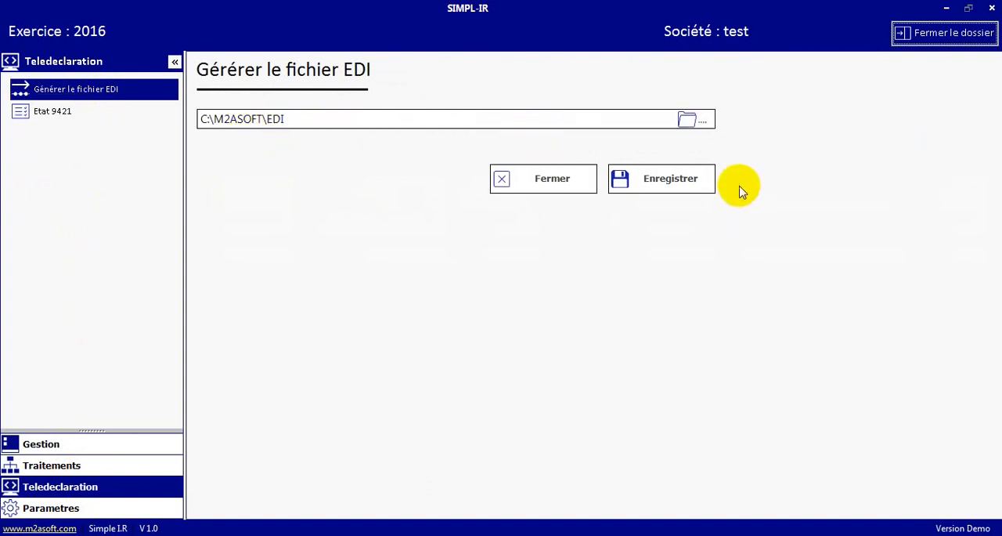
pyautogui.click(681, 187)
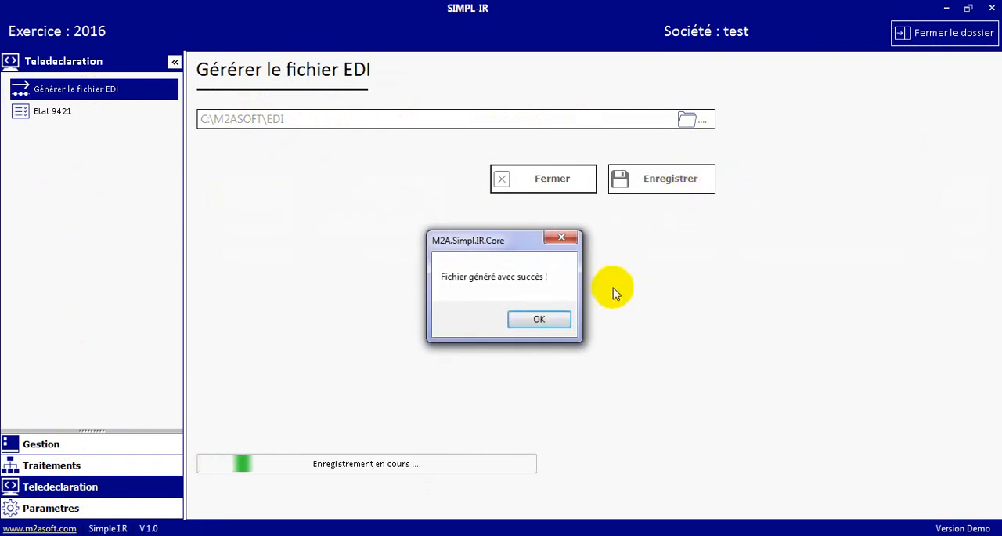
pyautogui.click(543, 319)
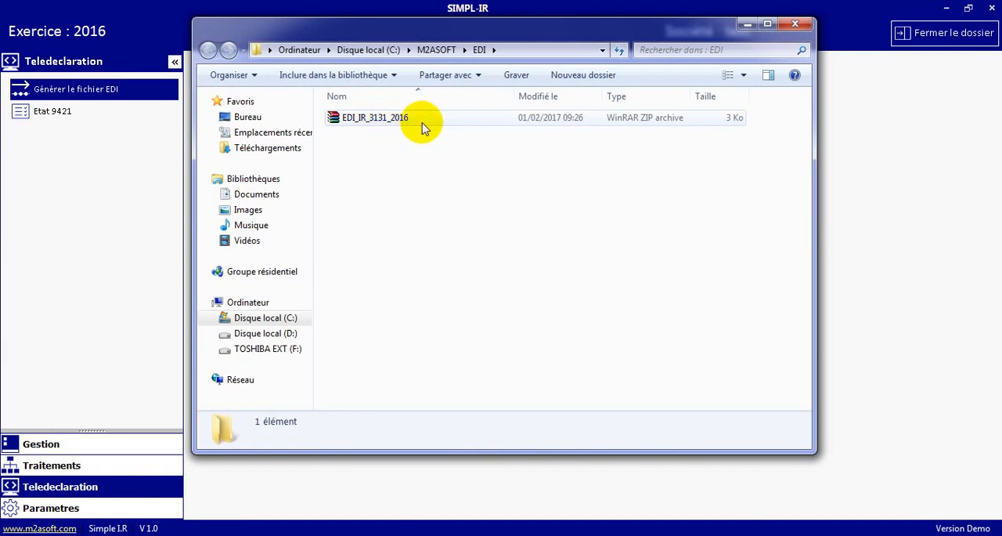
pyautogui.click(796, 29)
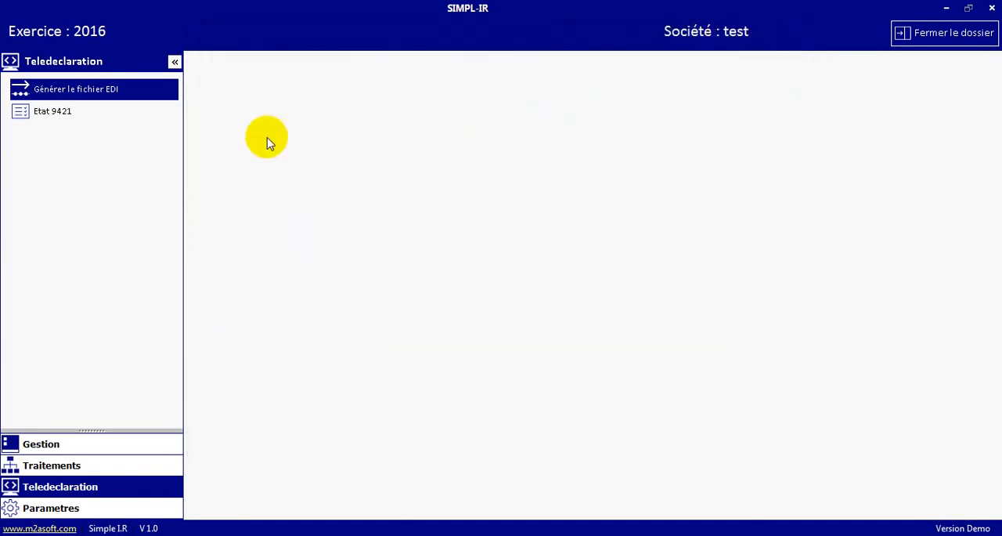
# - Open the Etat 9421 report for the 2016 period
pyautogui.click(52, 112)
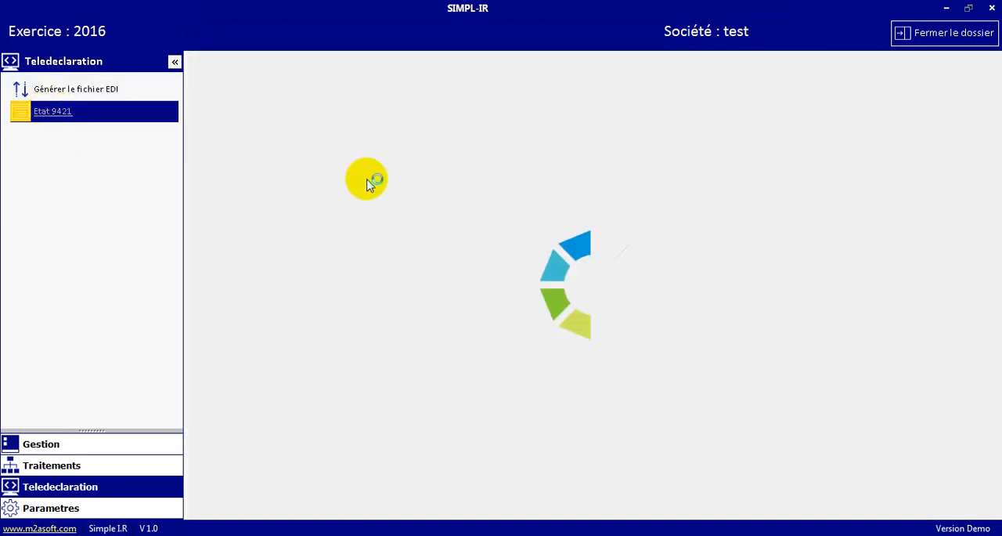